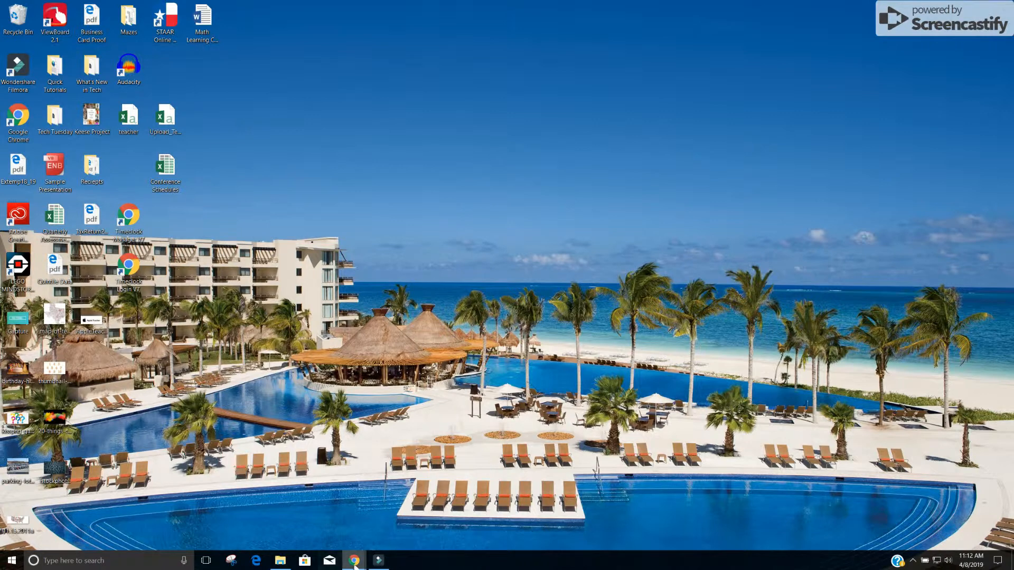
Step: Switch to the Kahoot site in Chrome and start creating a new kahoot of the Quiz type
mouse_move(354, 561)
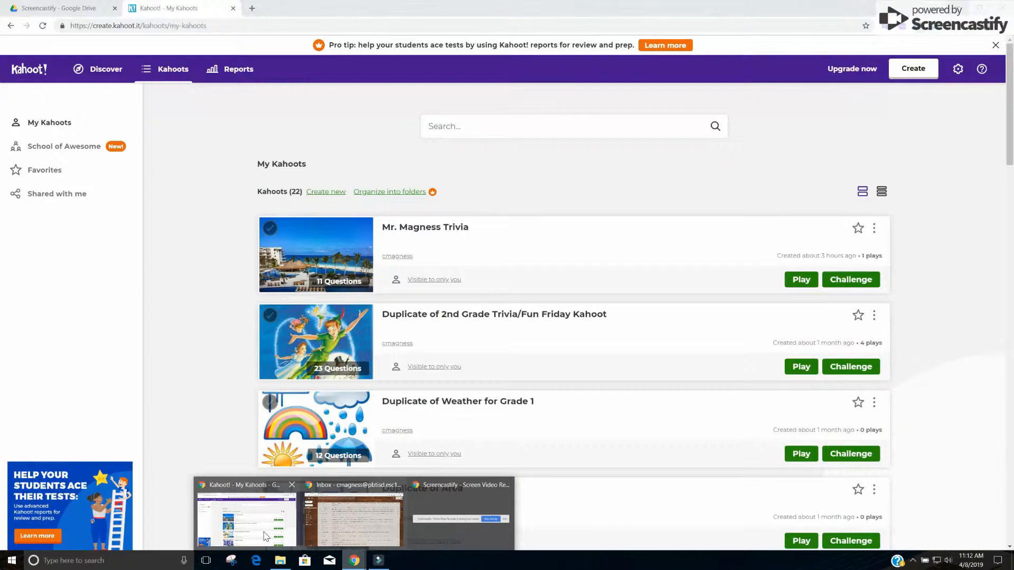
left_click(265, 541)
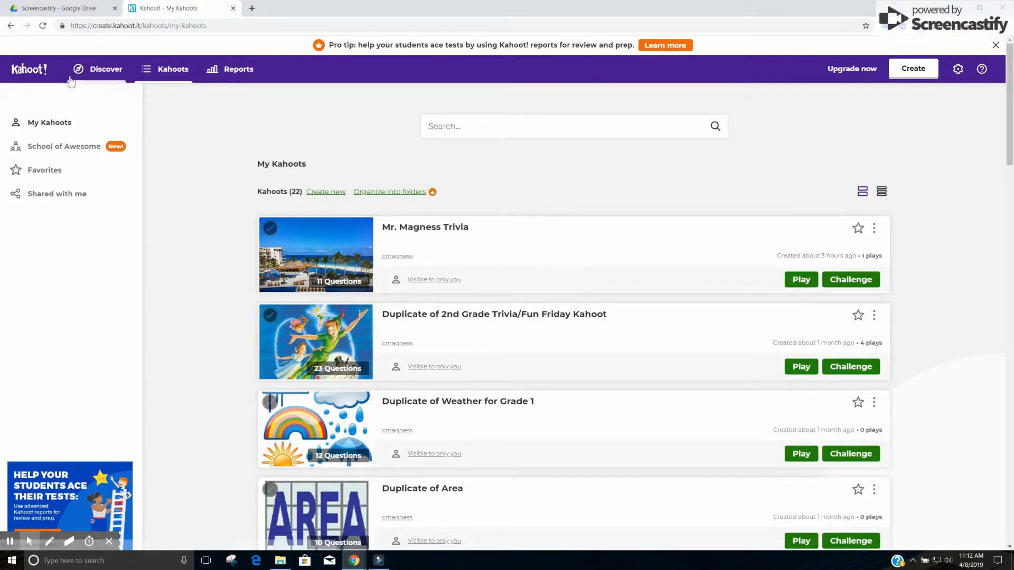
left_click(31, 76)
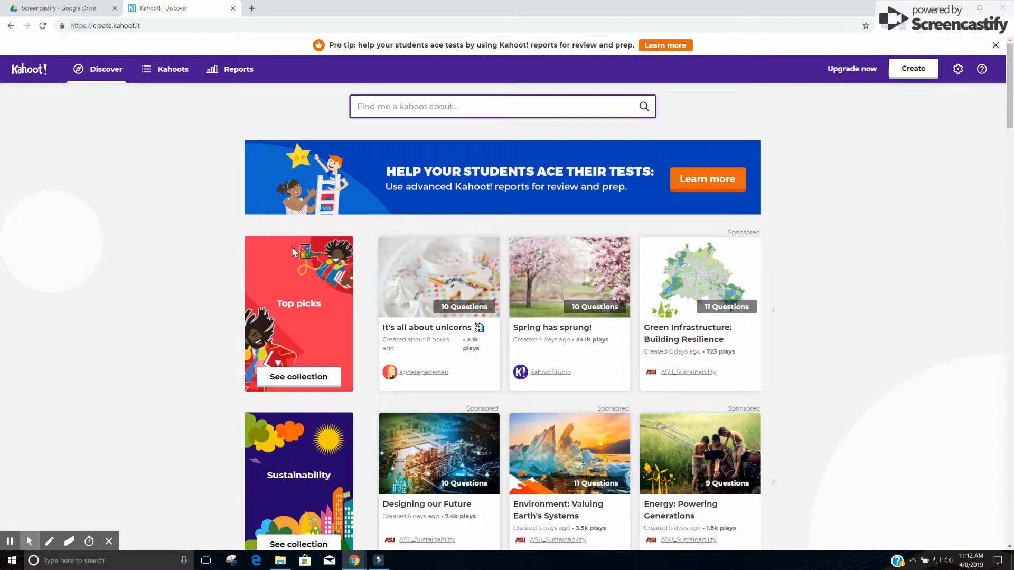
left_click(906, 71)
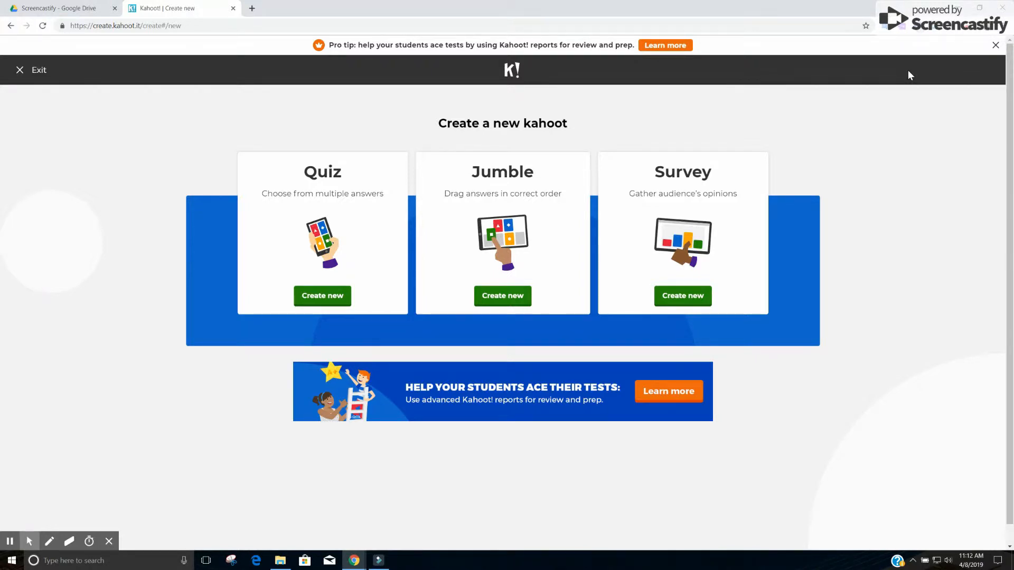
left_click(324, 296)
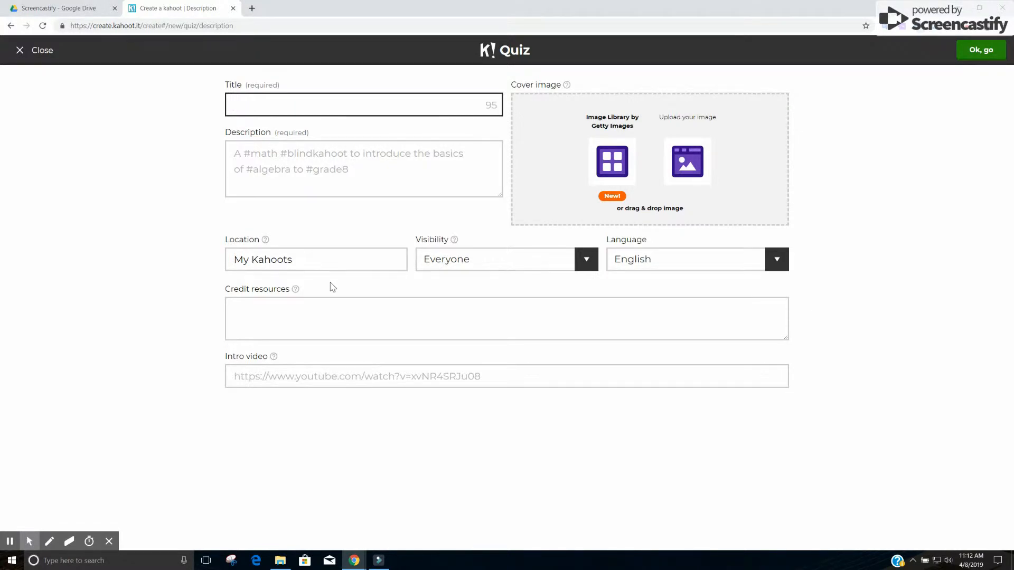
Step: Give the quiz the title "Kahoot Demo Quiz" and the description "Demo"
type("Kahoot Demo Quiz")
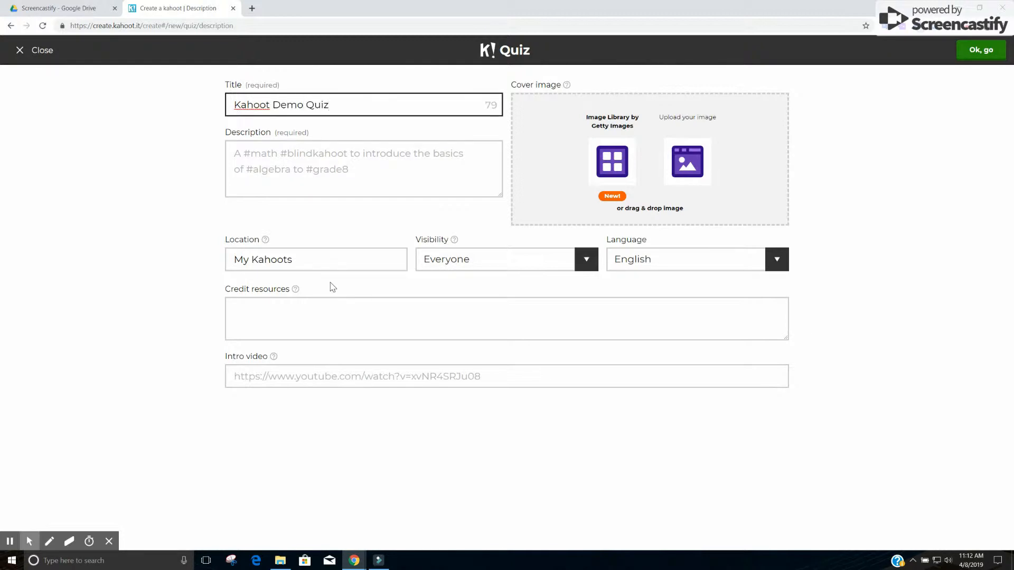
left_click(345, 161)
type("Demo")
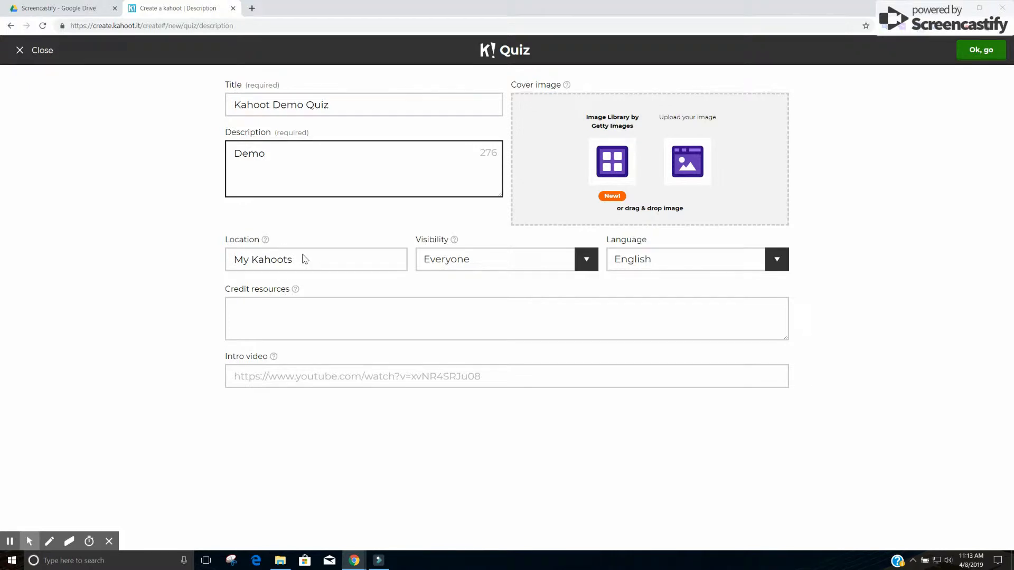
Step: Set the quiz's visibility to Only you and its language to English
left_click(536, 261)
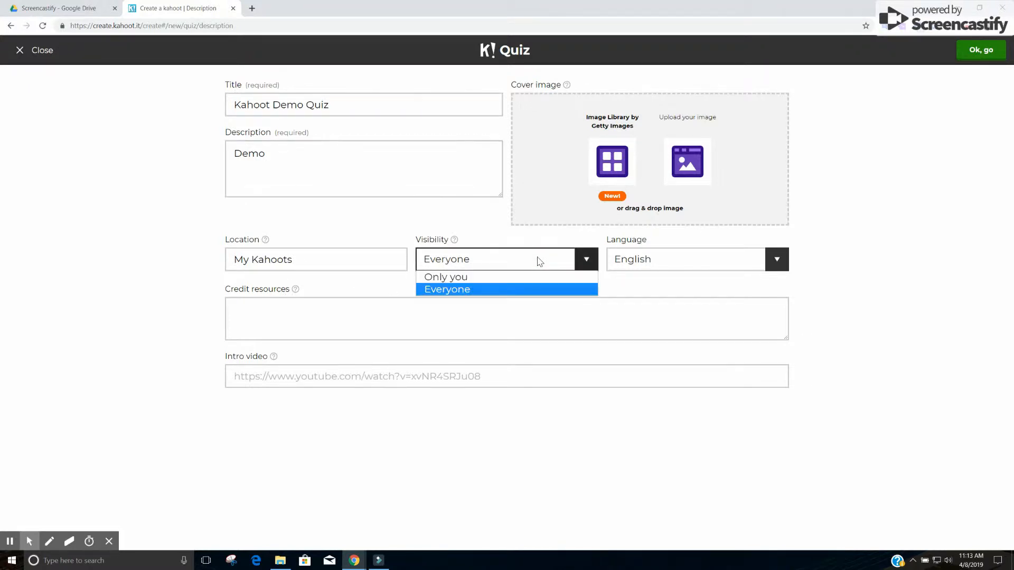
left_click(527, 276)
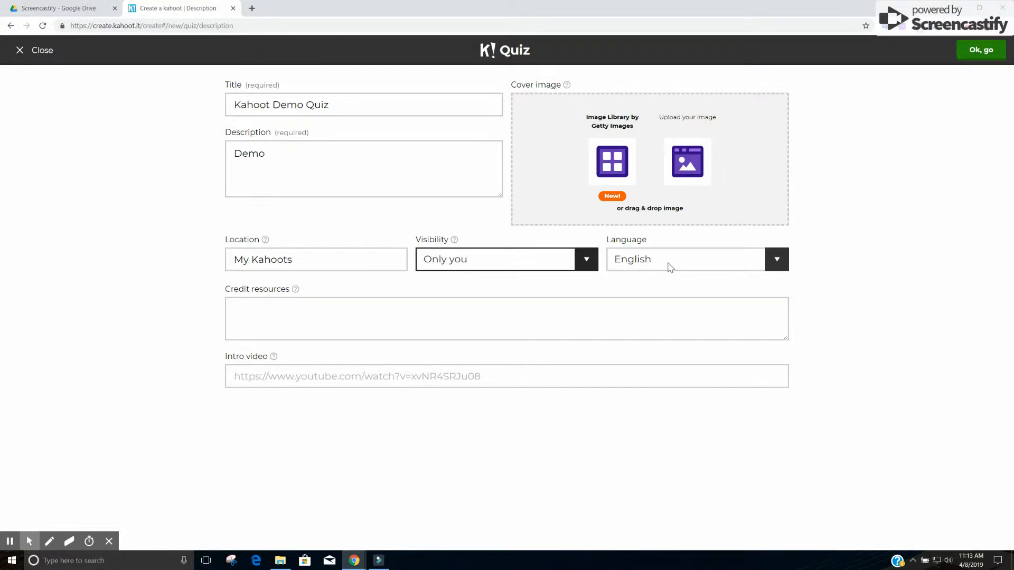
left_click(670, 262)
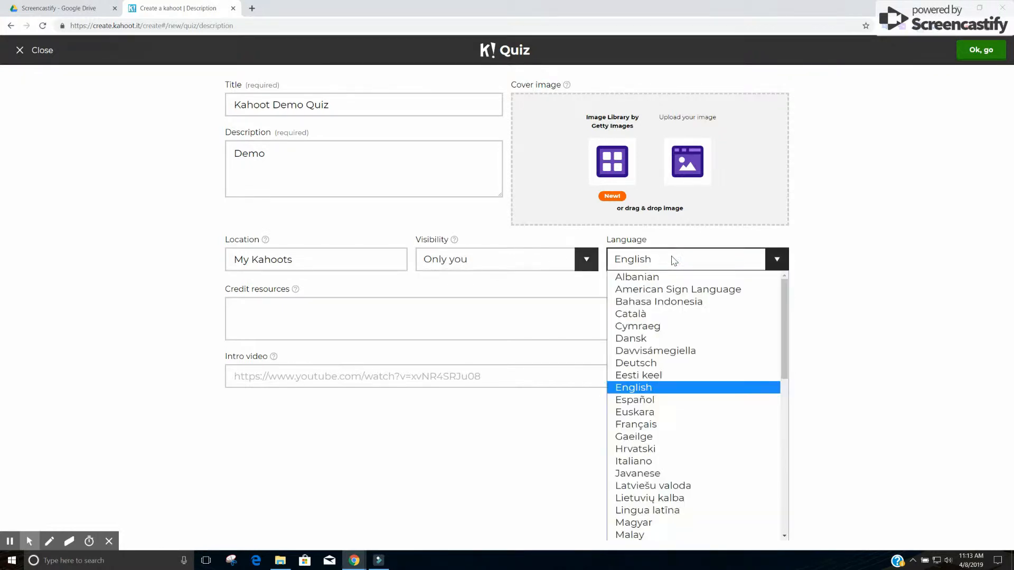
left_click(675, 393)
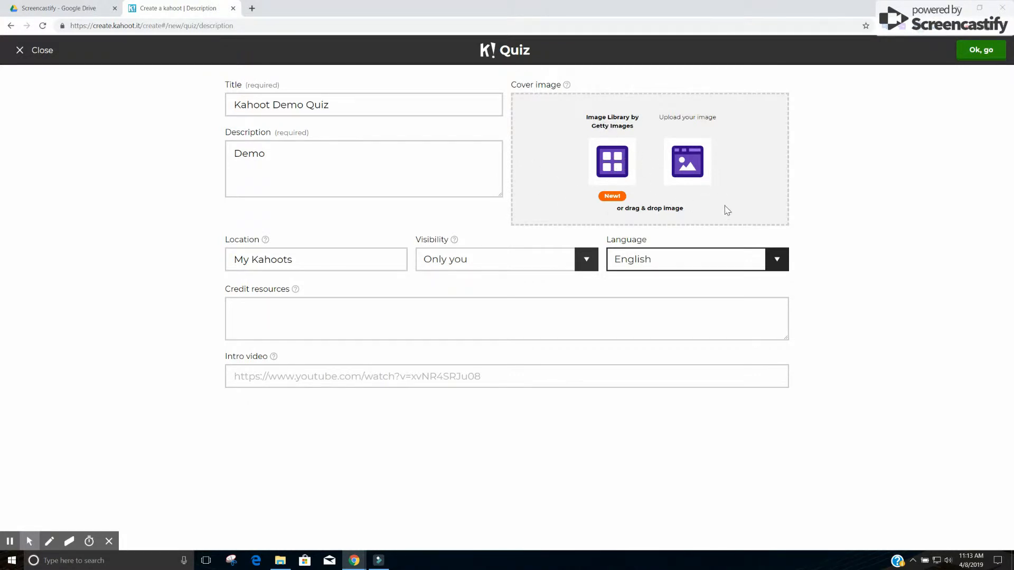
Step: Upload the 20-things-color picture from the Desktop as the cover image and confirm the quiz details
left_click(691, 174)
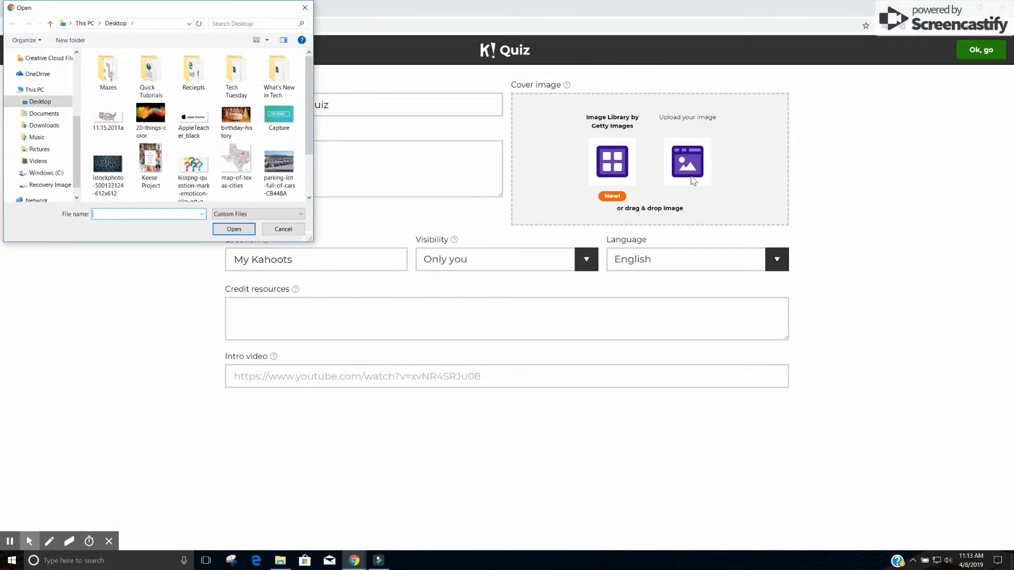
left_click(160, 124)
left_click(245, 230)
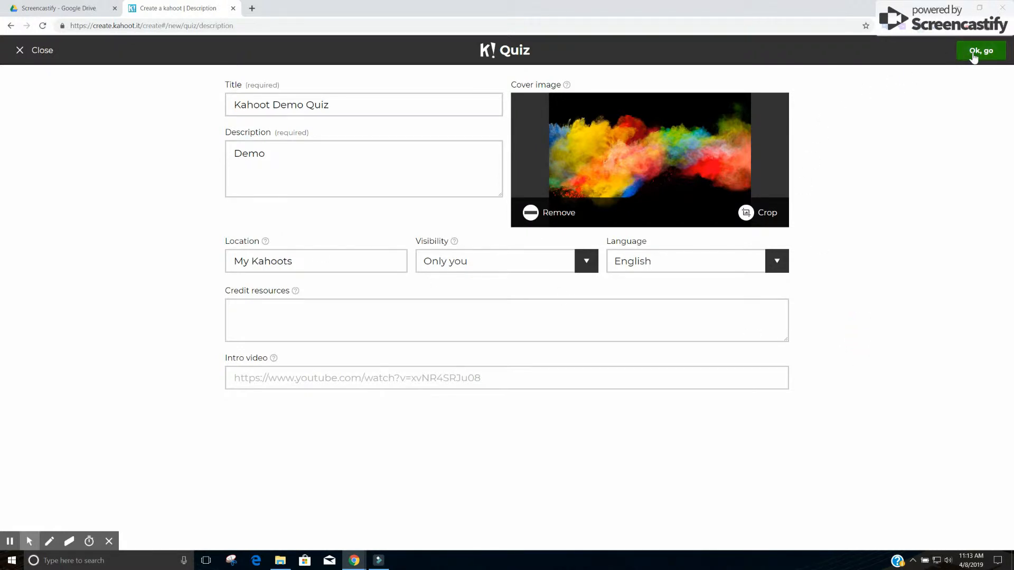
left_click(974, 55)
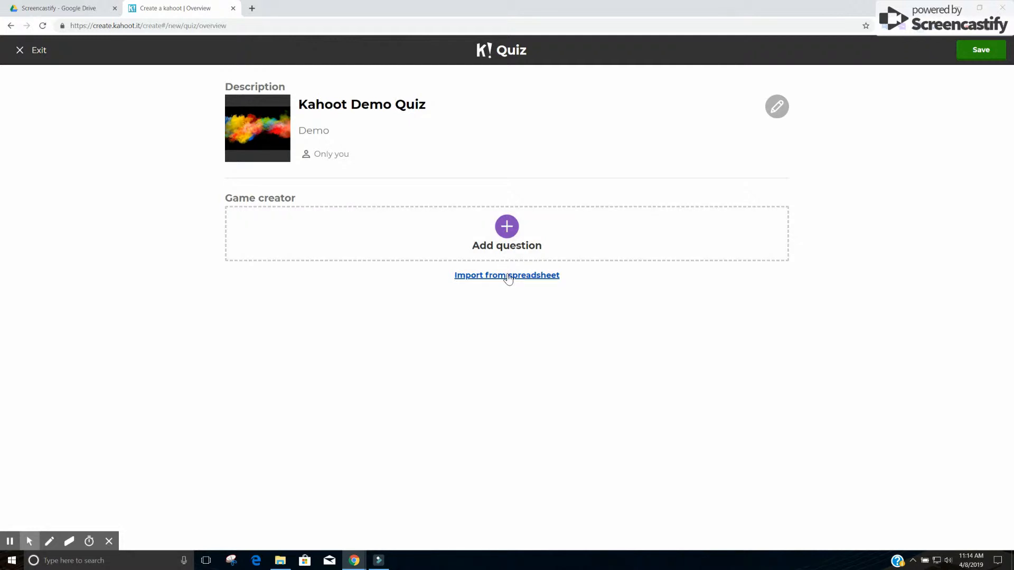
Step: Download Kahoot's spreadsheet template for importing questions and open it in Excel with editing enabled
left_click(511, 280)
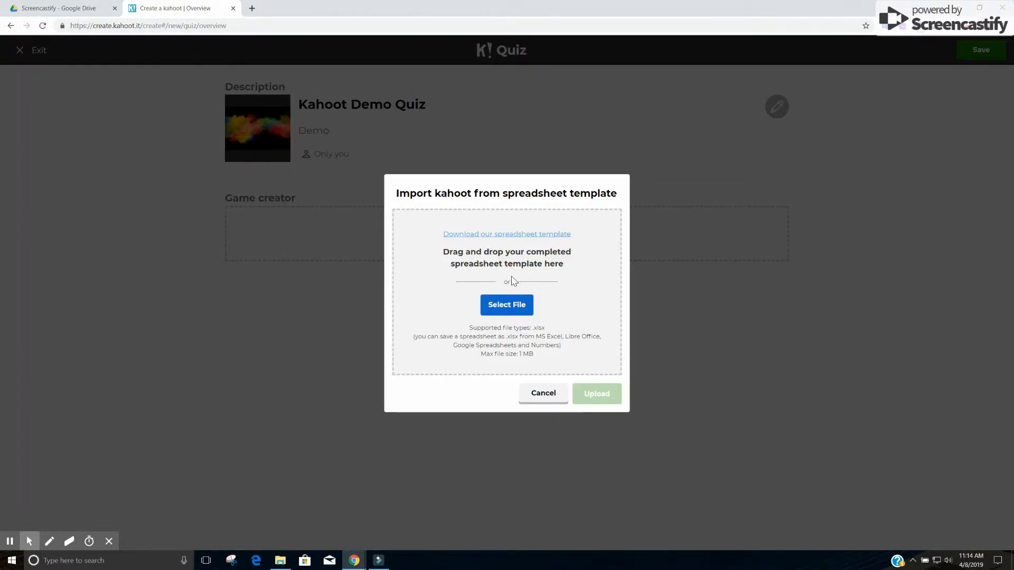
left_click(535, 239)
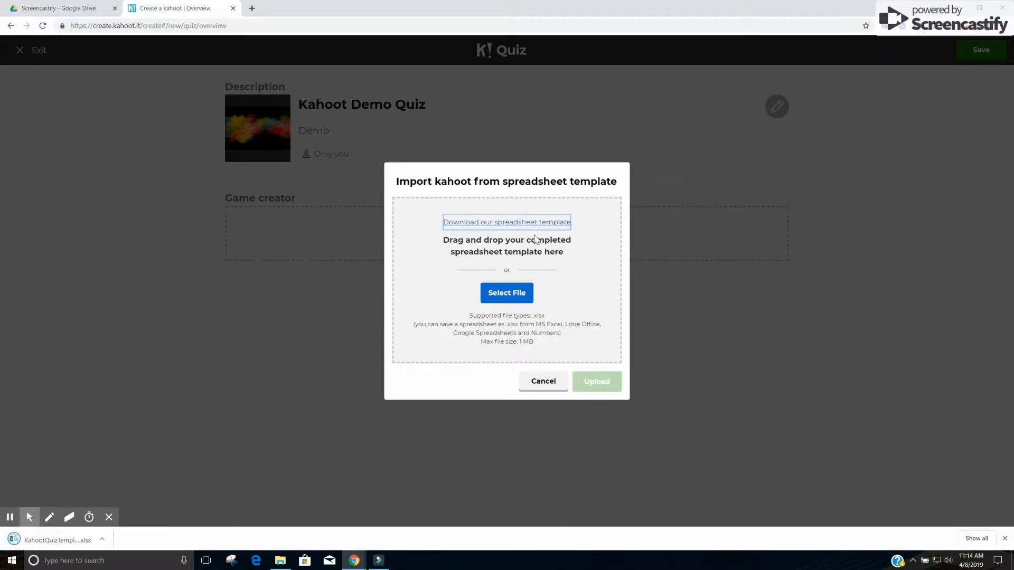
left_click(53, 542)
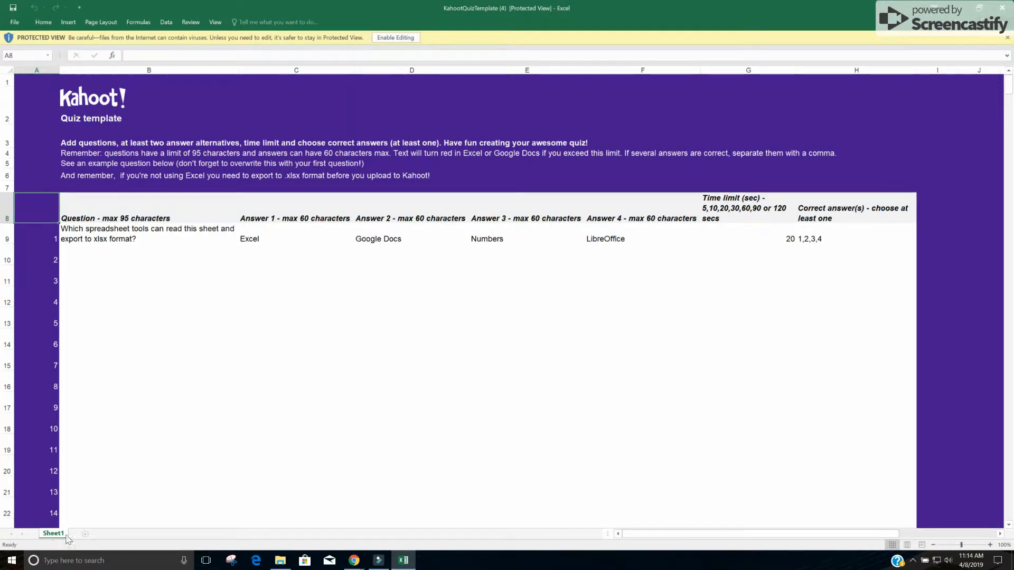
left_click(395, 37)
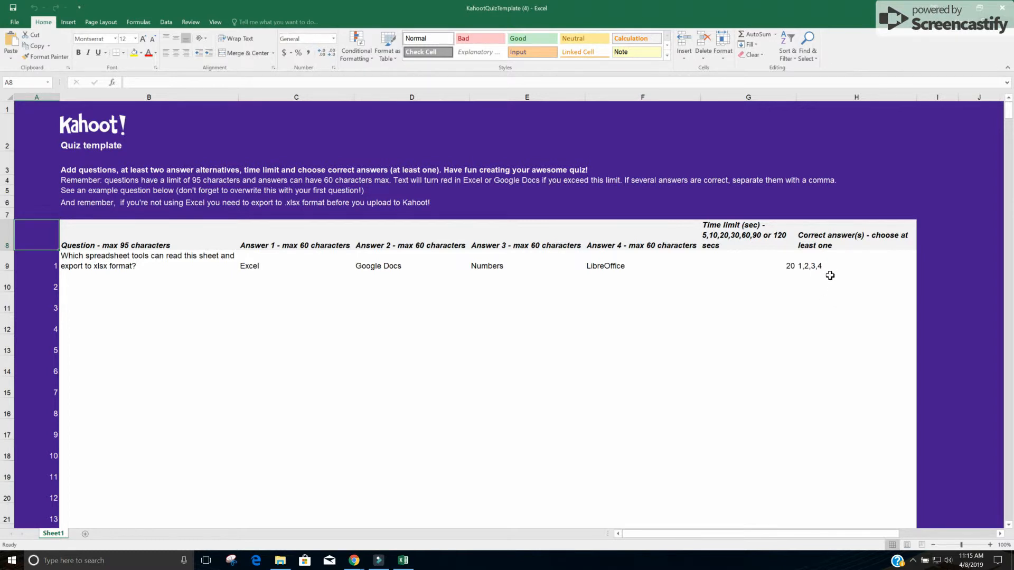
Step: Replace the example question in row 1 of the template with "What is 2x2?"
left_click(157, 262)
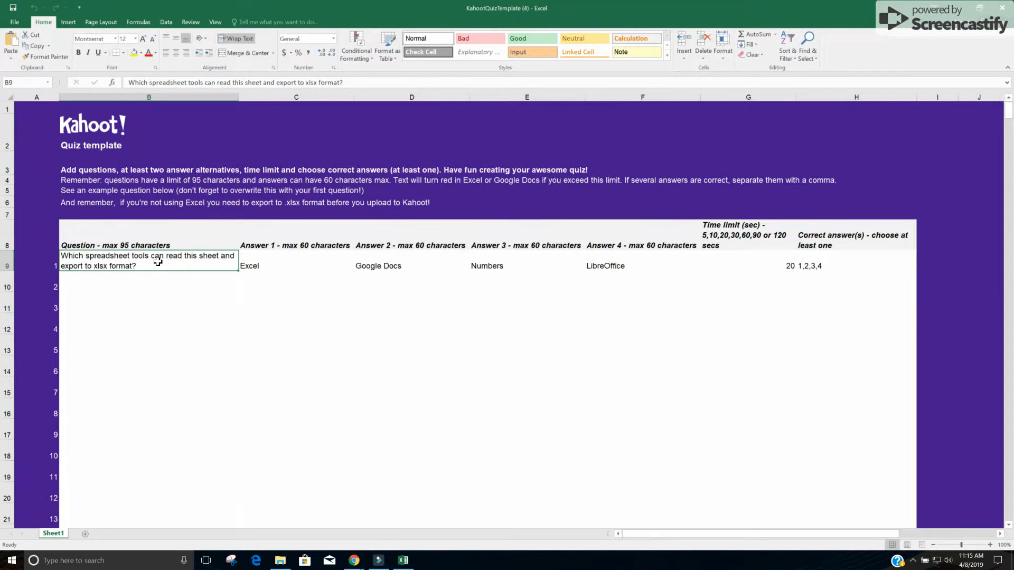
type("what")
key("BackSpace")
key("BackSpace")
key("BackSpace")
key("BackSpace")
type("What i")
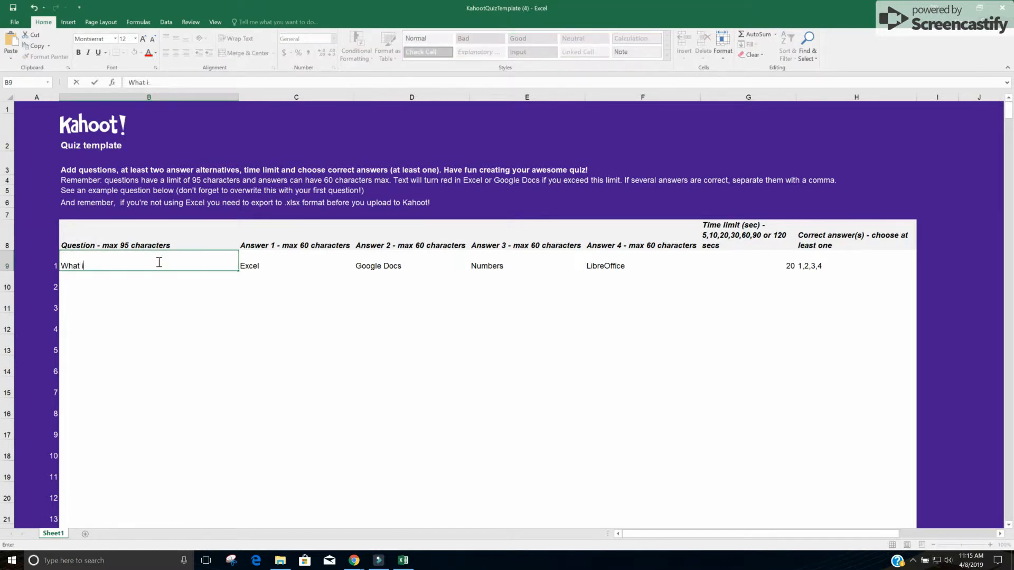
type("s 2x2?")
key("Tab")
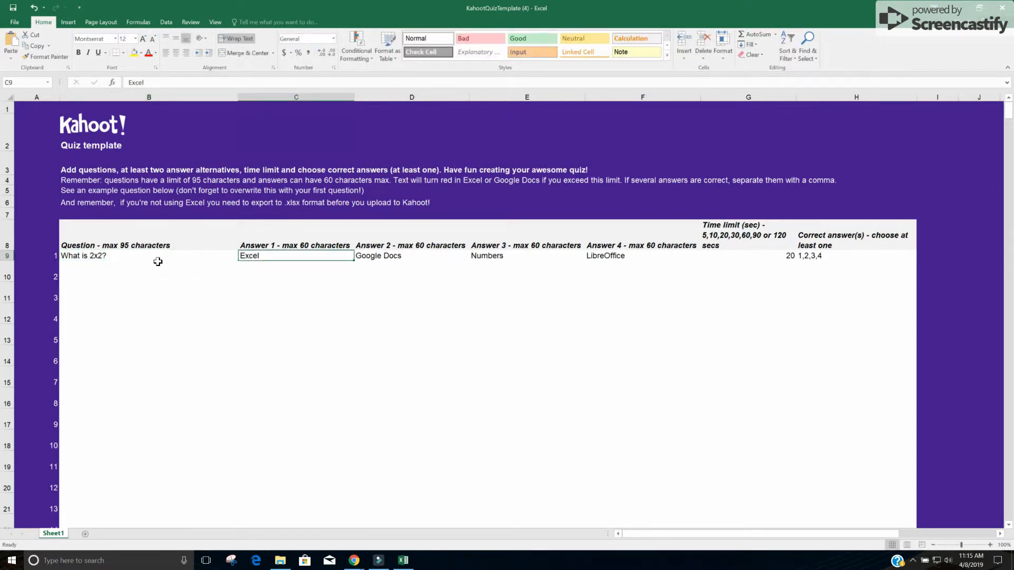
Step: Enter 4, 2, 0 and 6 as Answers 1 to 4 of the first question
type("4")
key("Tab")
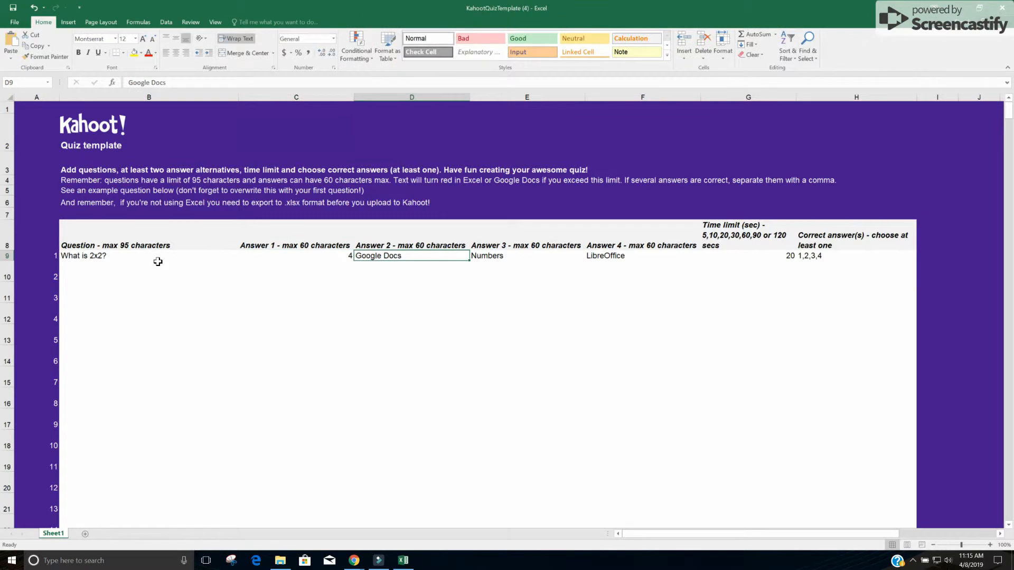
type("2")
key("Tab")
type("0")
key("Tab")
key("BackSpace")
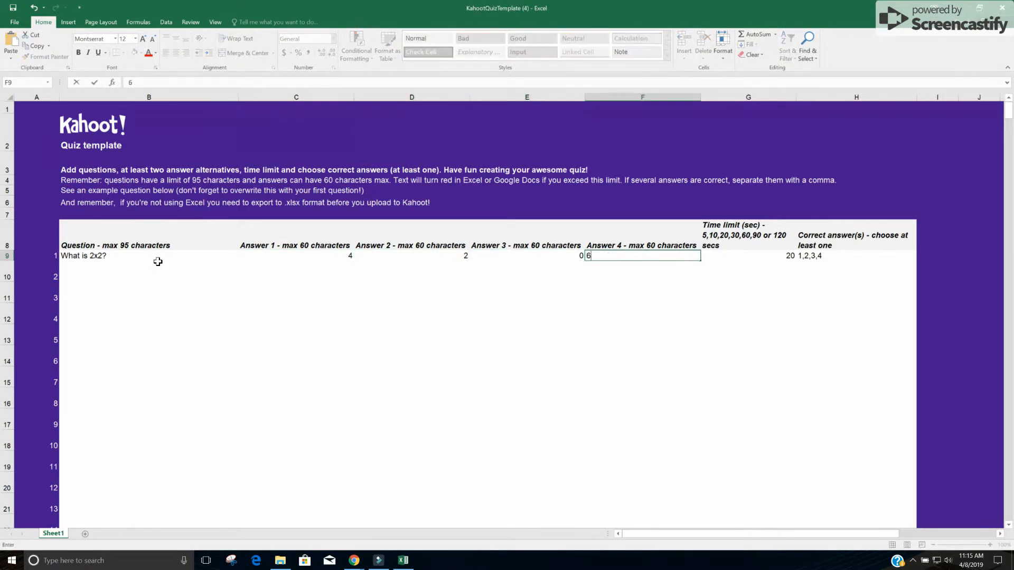
Step: Set the first question's time limit to 30 seconds and its correct answer to 1
left_click(720, 255)
type("30")
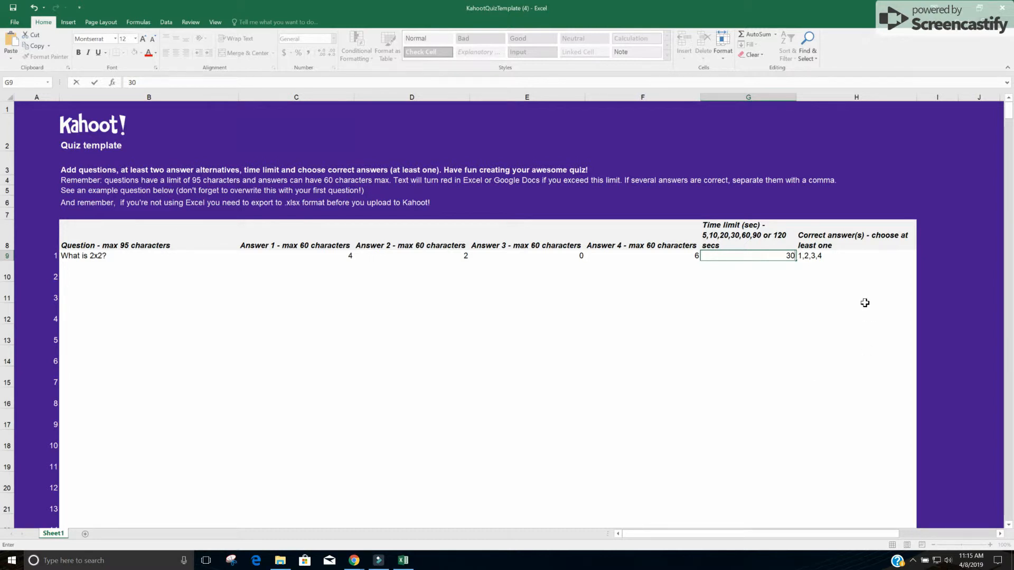
left_click(830, 255)
type("1")
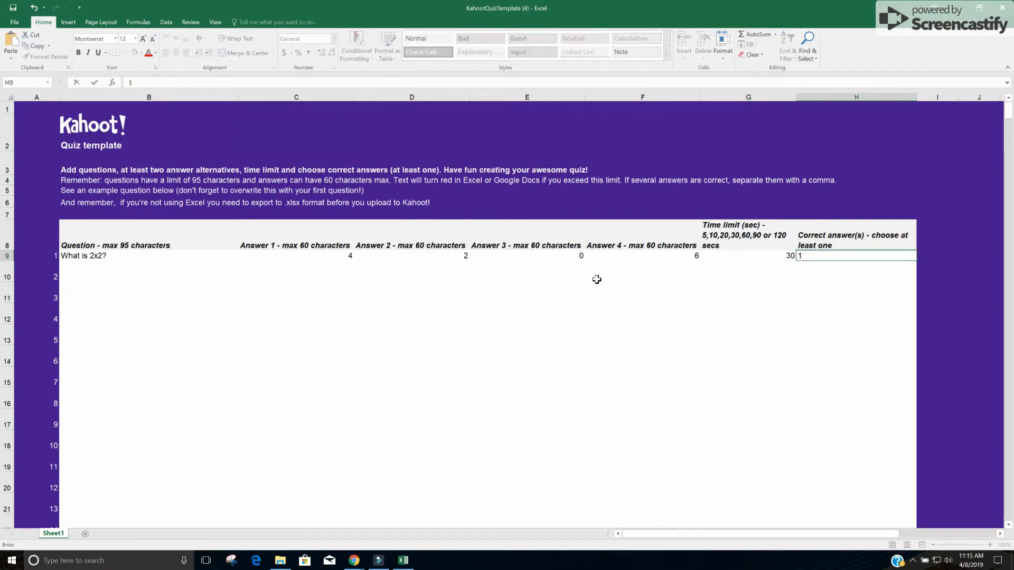
Step: Enter "What is 10x10" as the second question in the template
left_click(120, 268)
type("What is ")
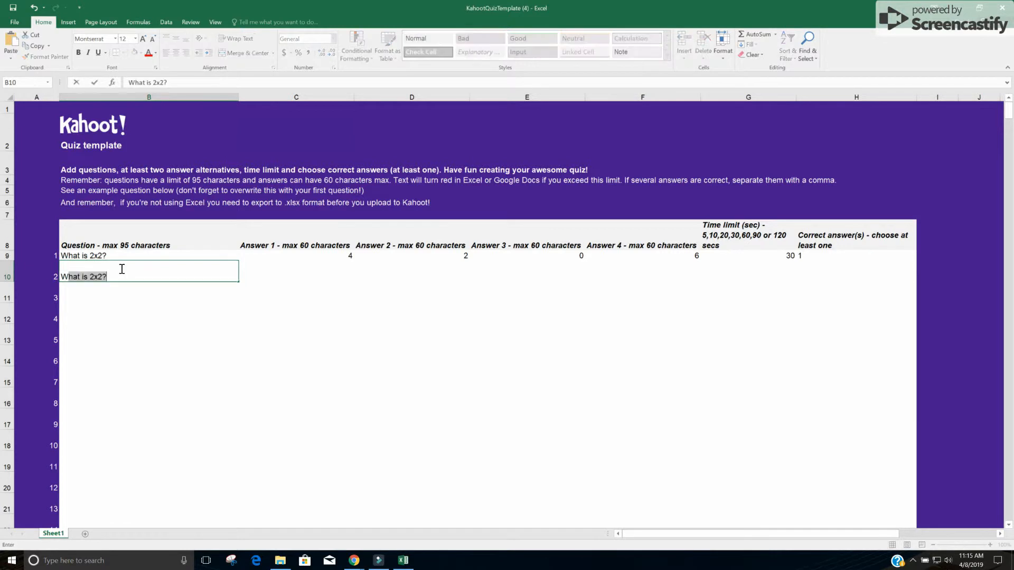
type("10x10")
Step: Enter 0, 20, 100 and 50 as Answers 1 to 4 of the second question
left_click(304, 277)
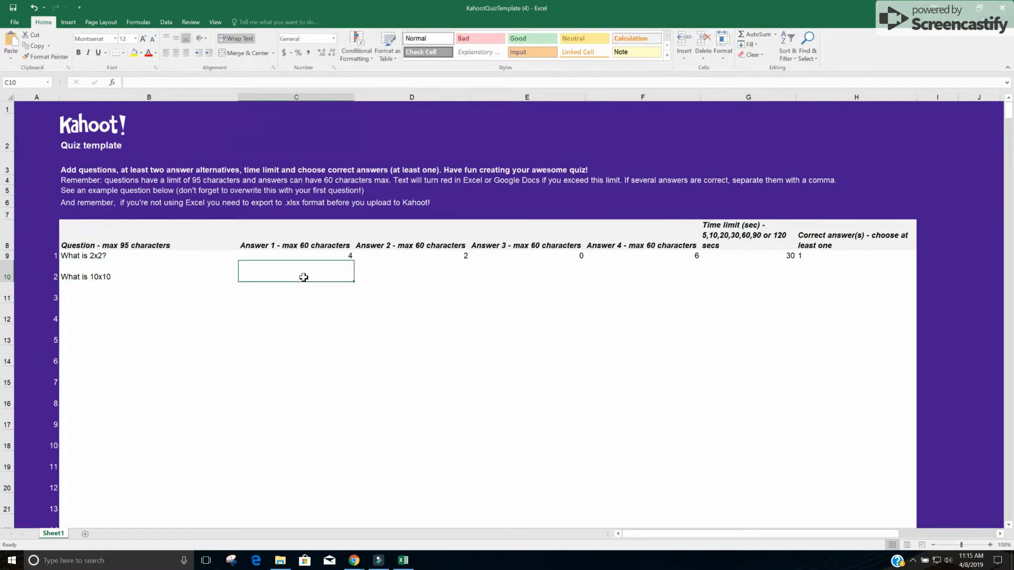
type("0")
key("Tab")
type("20")
key("Tab")
type("100")
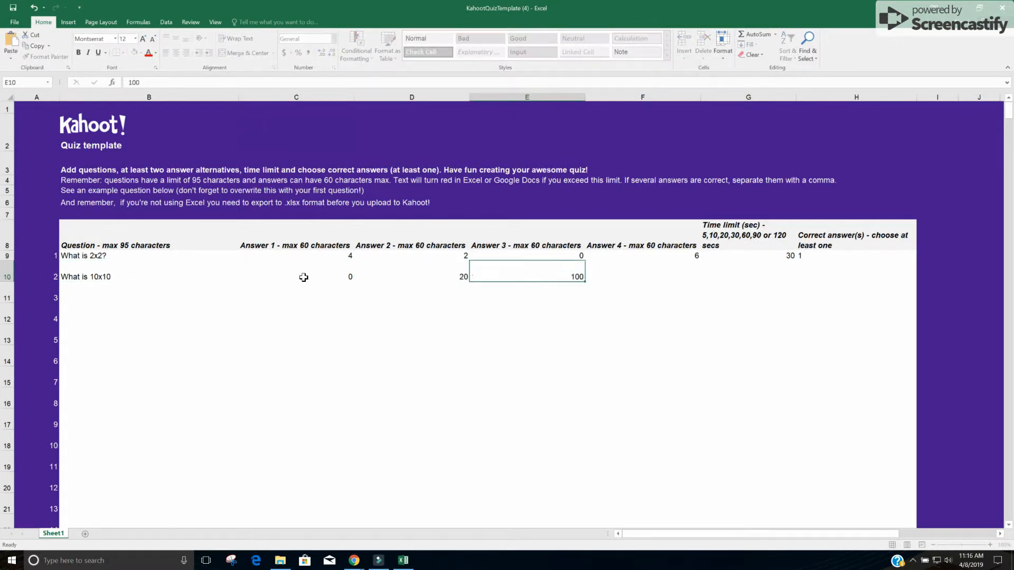
key("Tab")
type("50")
key("Tab")
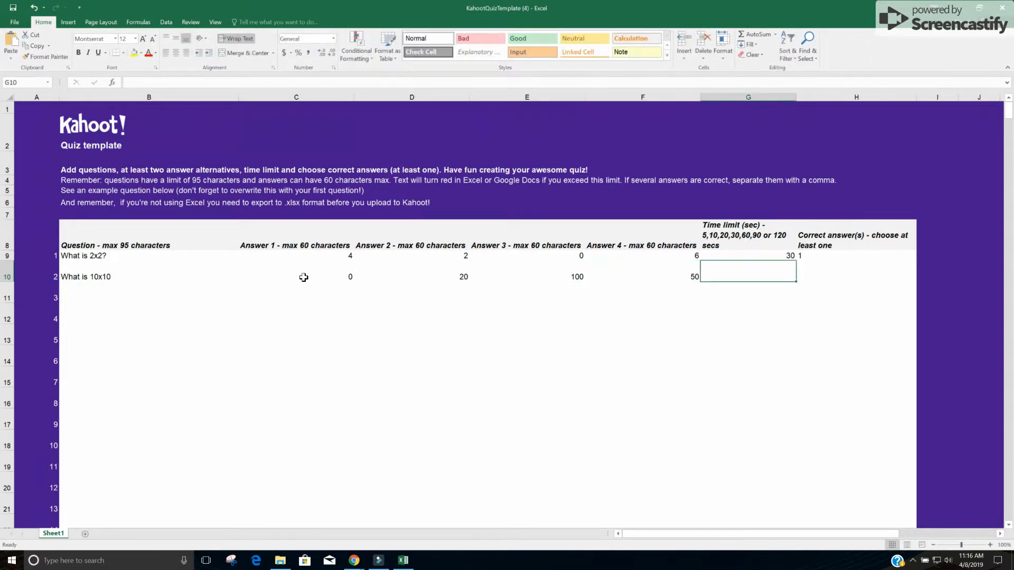
Step: Set the second question's time limit to 30 seconds and its correct answer to 3
type("30")
key("Tab")
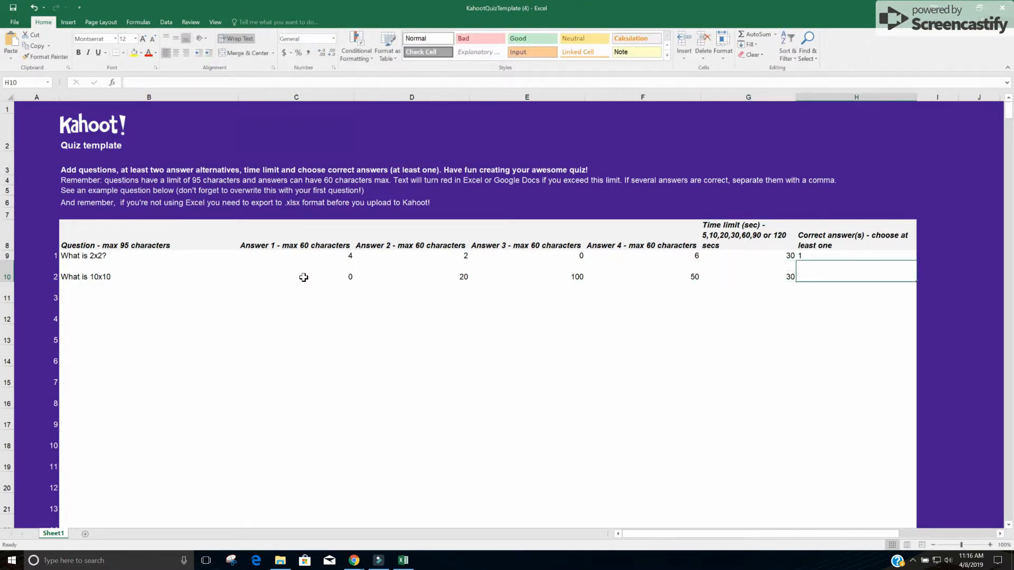
type("3")
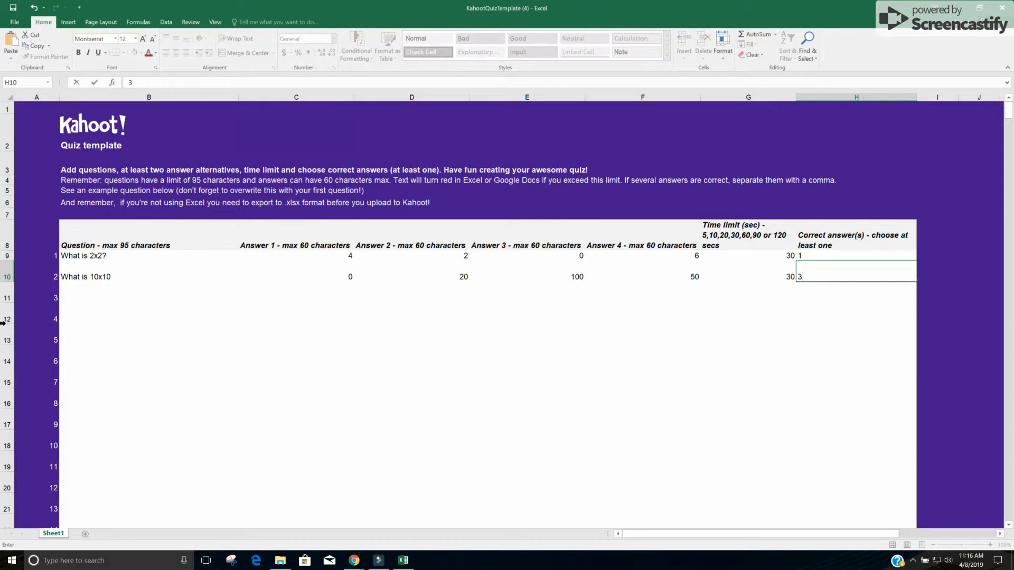
Step: Try entering random text longer than the 95-character limit as the third question in the template
left_click(114, 297)
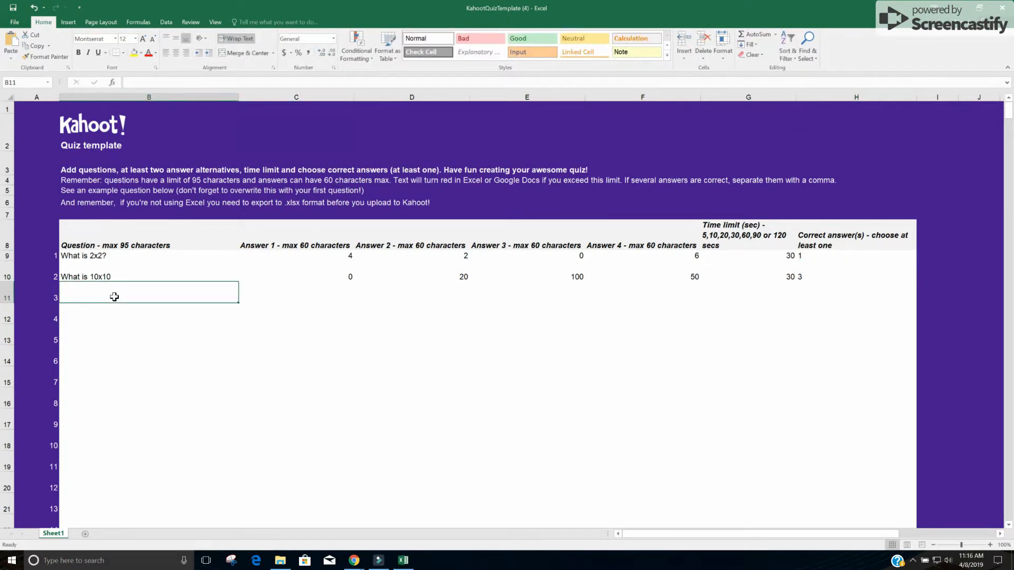
type("jasl;jdkajdlfkajlfjalf")
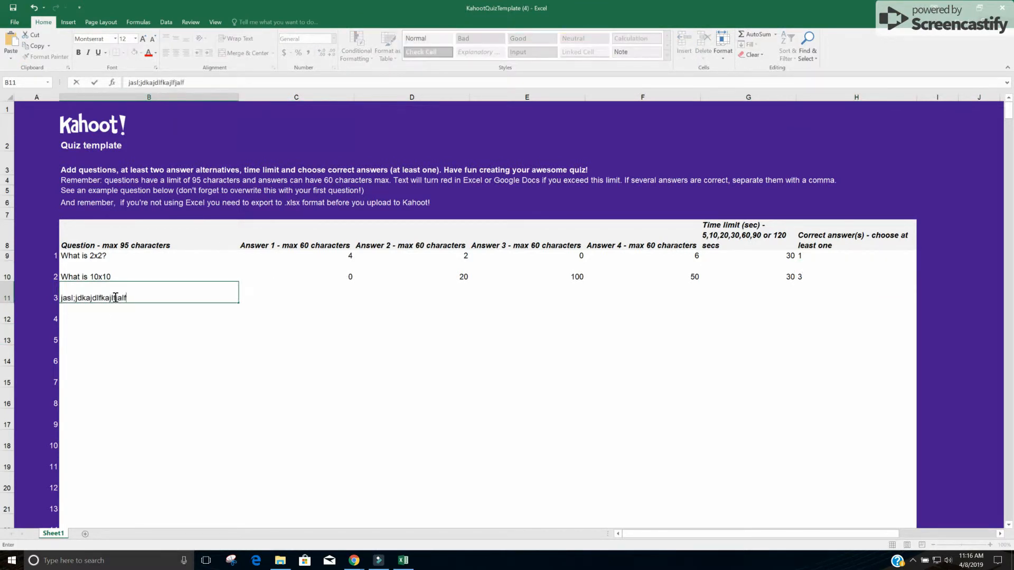
type("jalfjlkajflkajdflkjadlkfjalkdsfjlkasjfka")
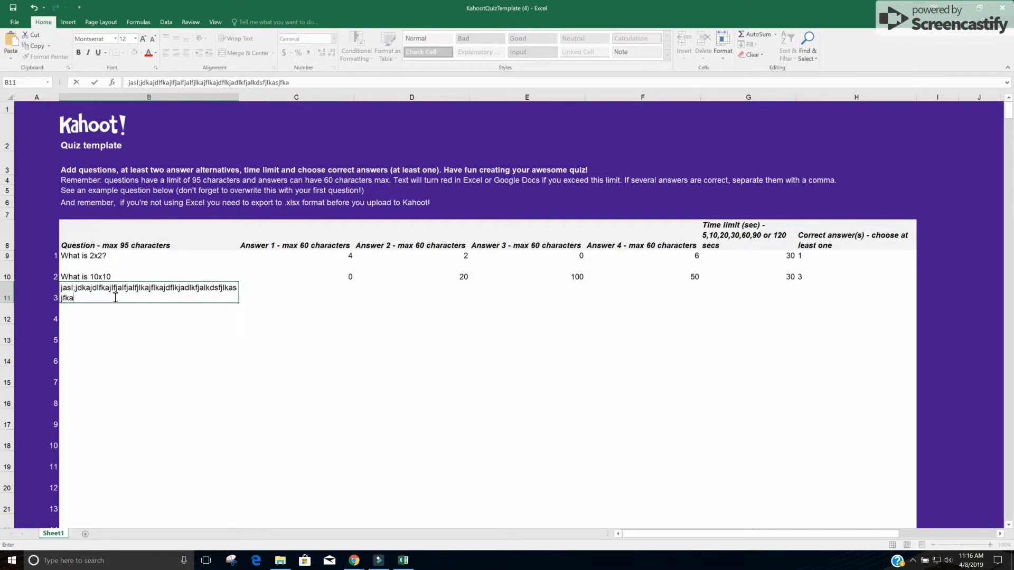
type("jdflkajdkjalfkjadslkfjalkdjflakjdslfkajdlfk")
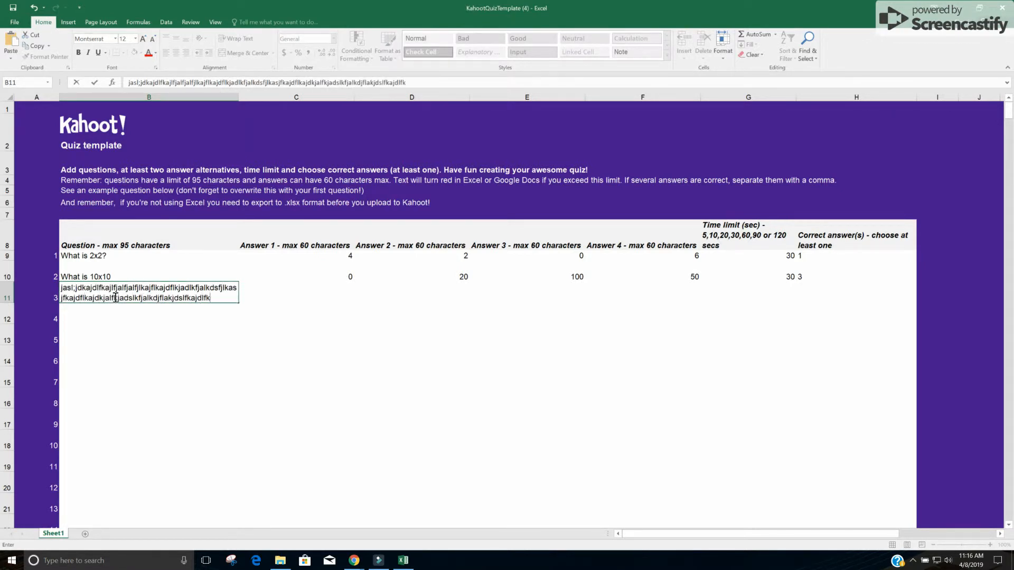
type("jadflkjalkfjalkdsjfsadjflajdsflkajsdlkfjalkdsjf")
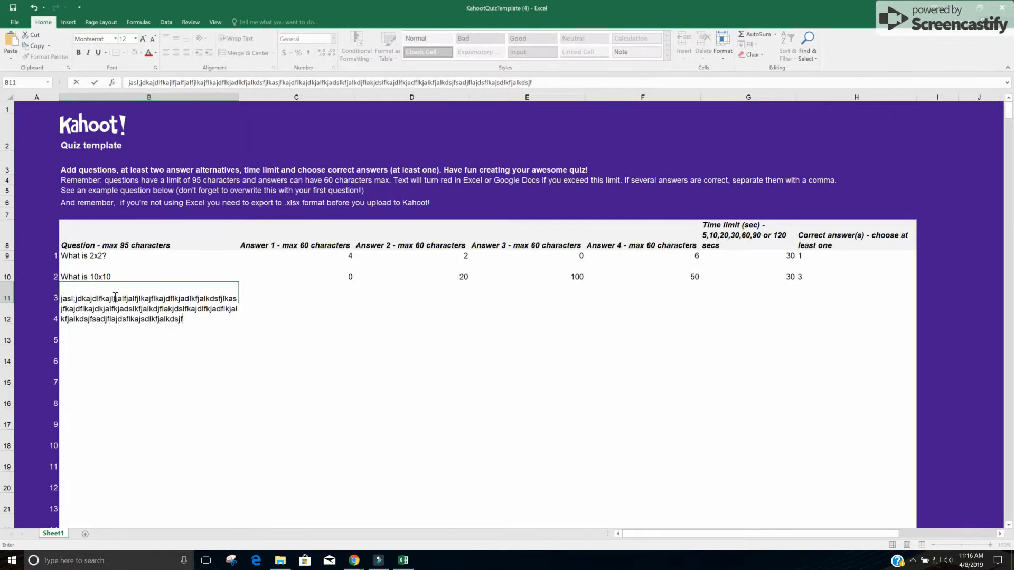
type("alkjflksadjasfa")
key("Return")
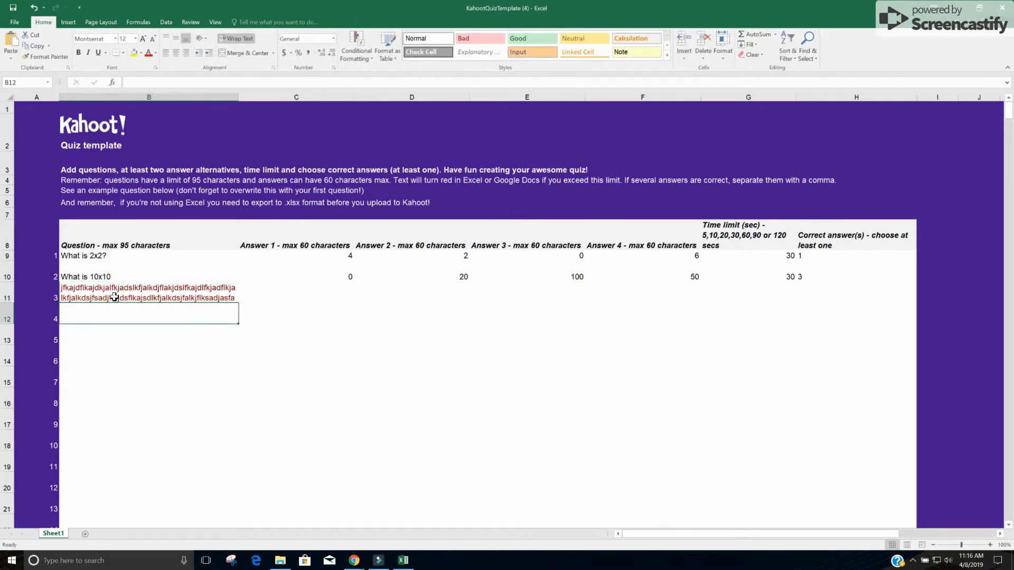
Step: Replace the third question's text with "What equation gives an answer of 4"
left_click(114, 297)
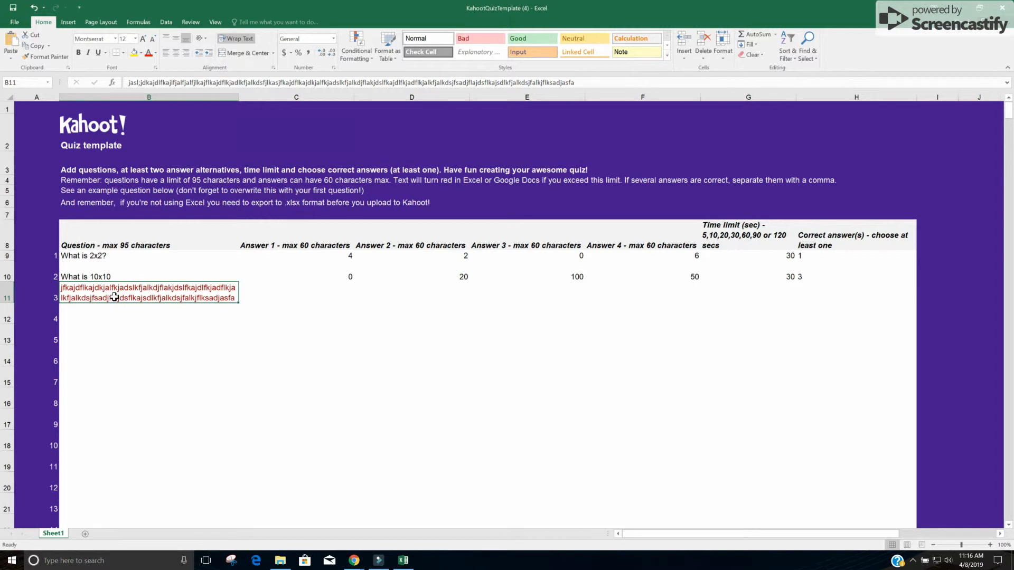
type("Wha")
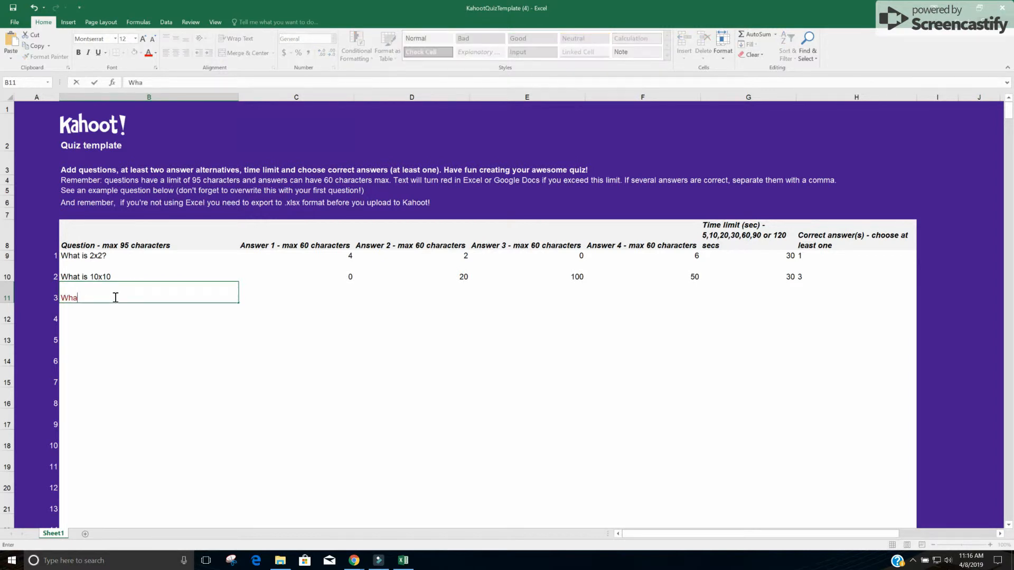
type("t equation gives an answer of 4")
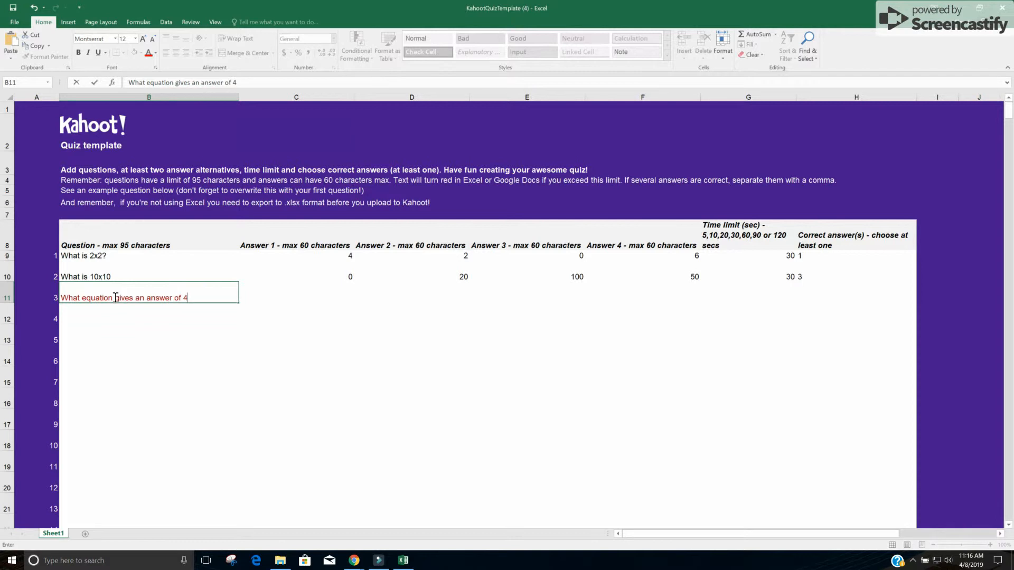
Step: Enter 2x2, 4x1, 3x2 and 3x1 as Answers 1 to 4 of the third question
left_click(294, 291)
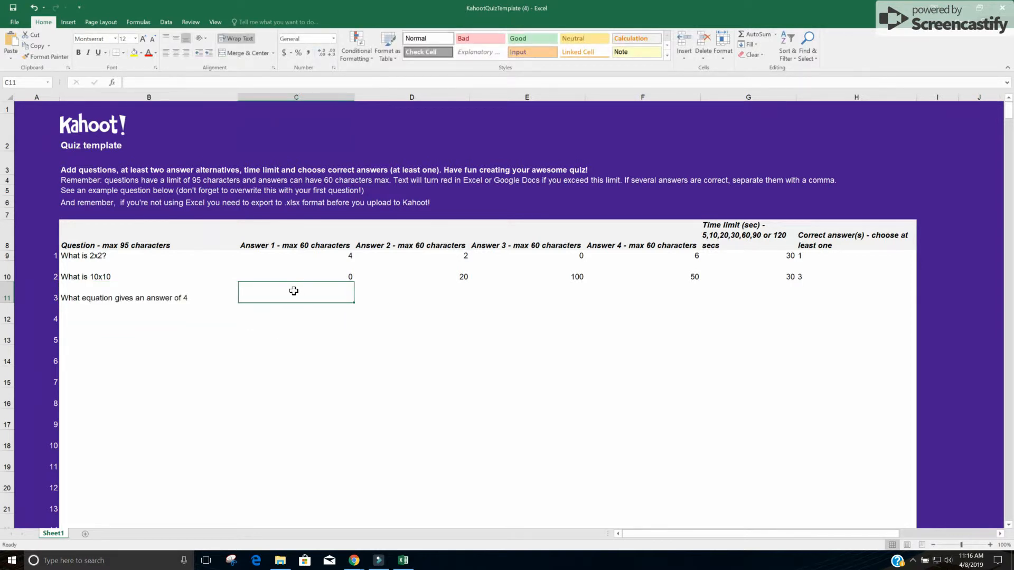
type("2x2")
left_click(439, 302)
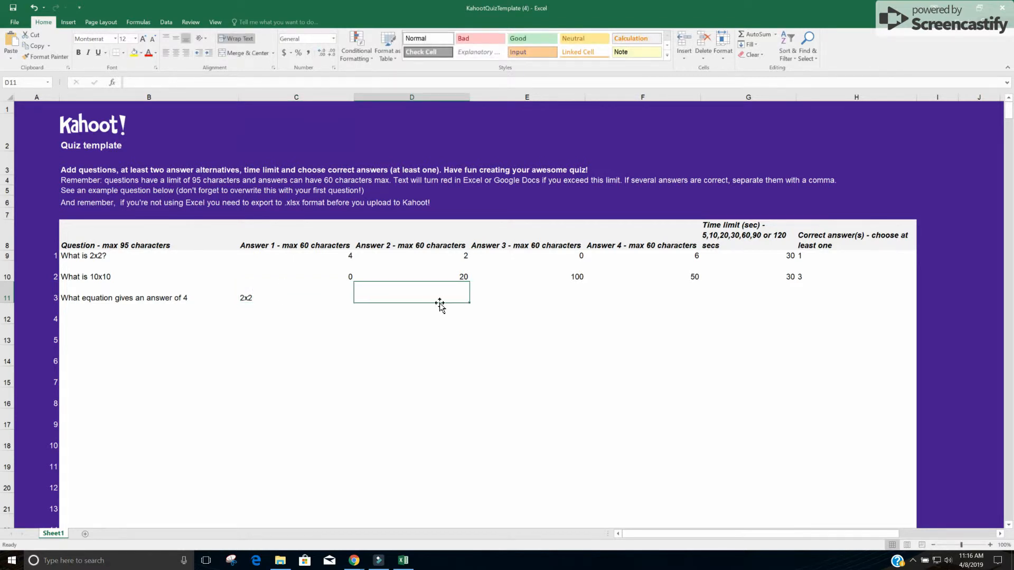
type("4x1")
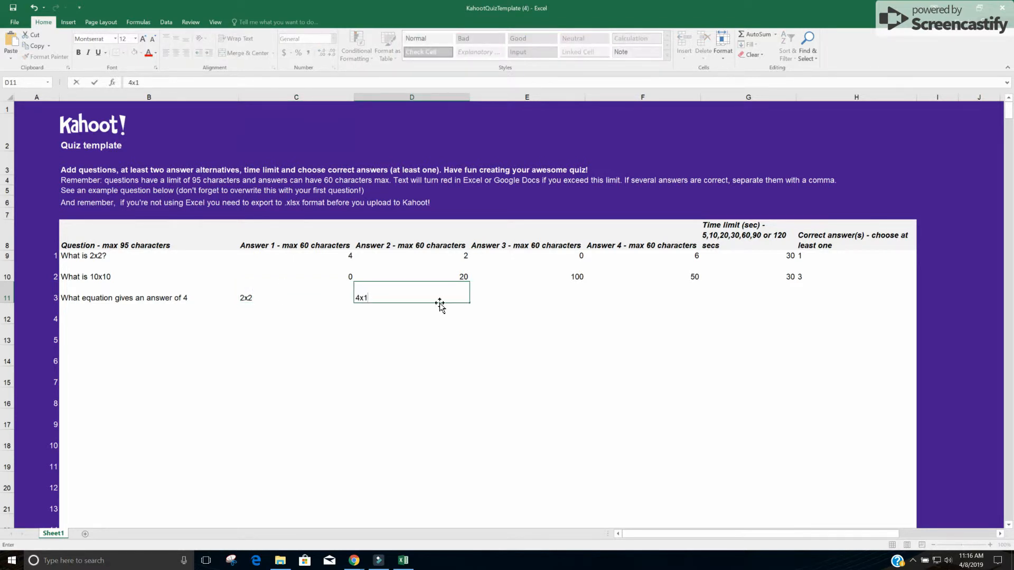
left_click(539, 300)
type("3")
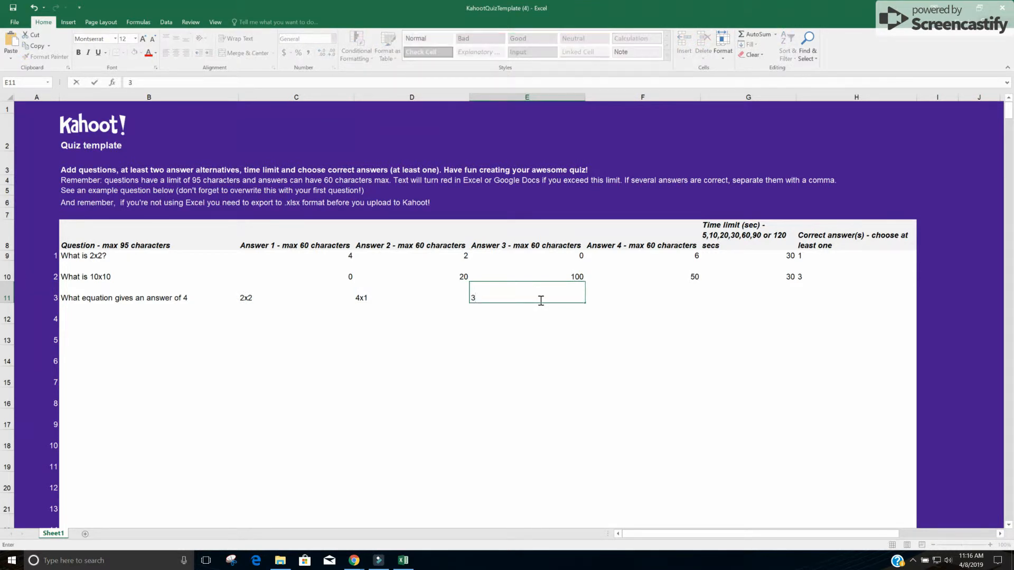
type("x2")
key("Tab")
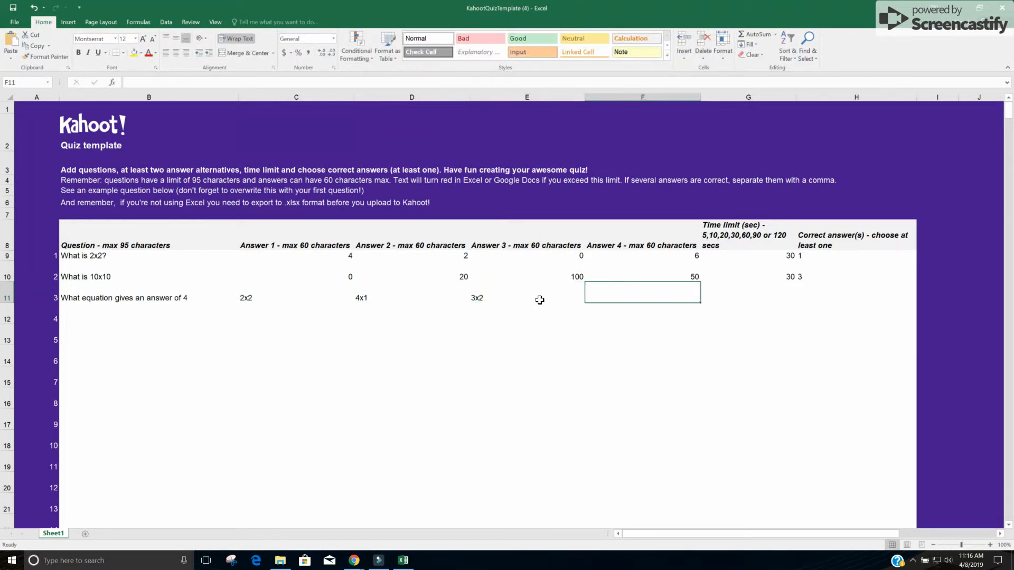
type("3x1")
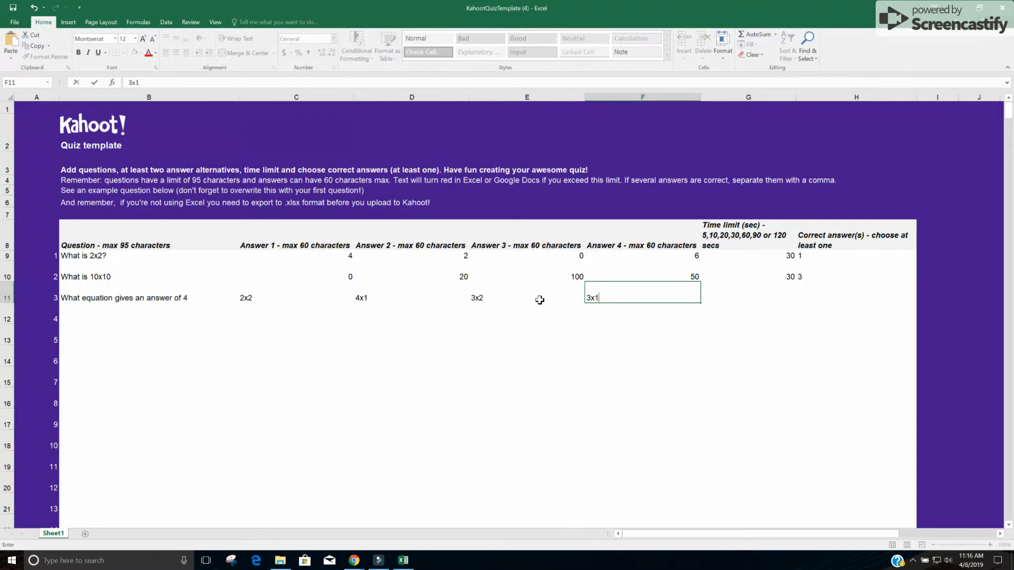
key("Tab")
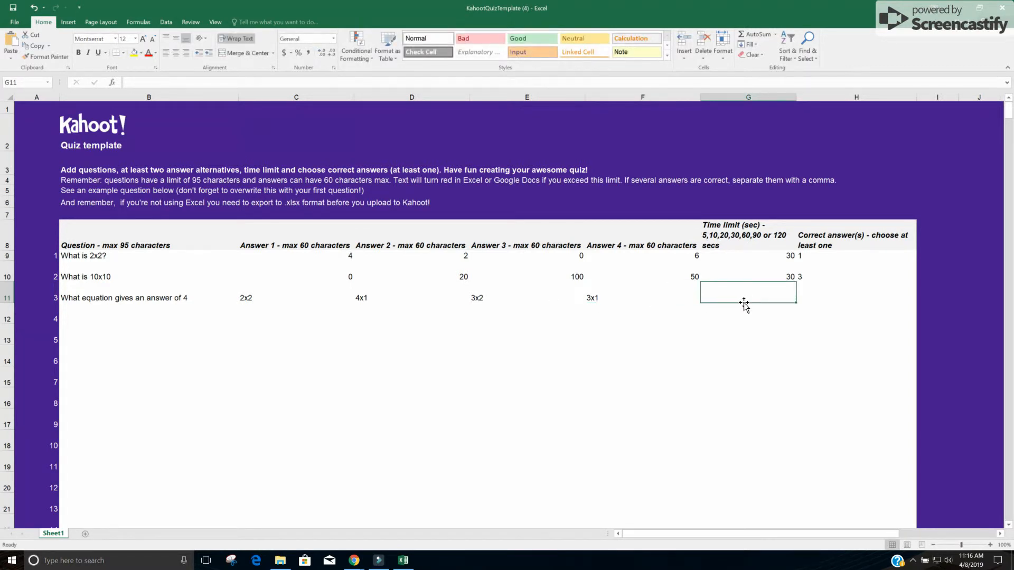
Step: Set the third question's time limit to 30 seconds and its correct answers to 1,2
type("30")
left_click(822, 294)
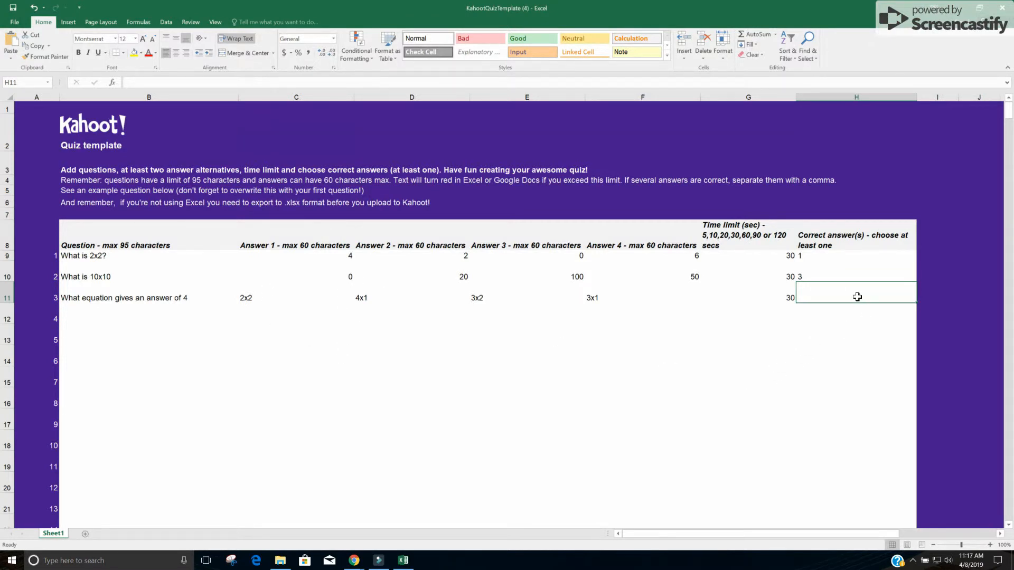
type("1")
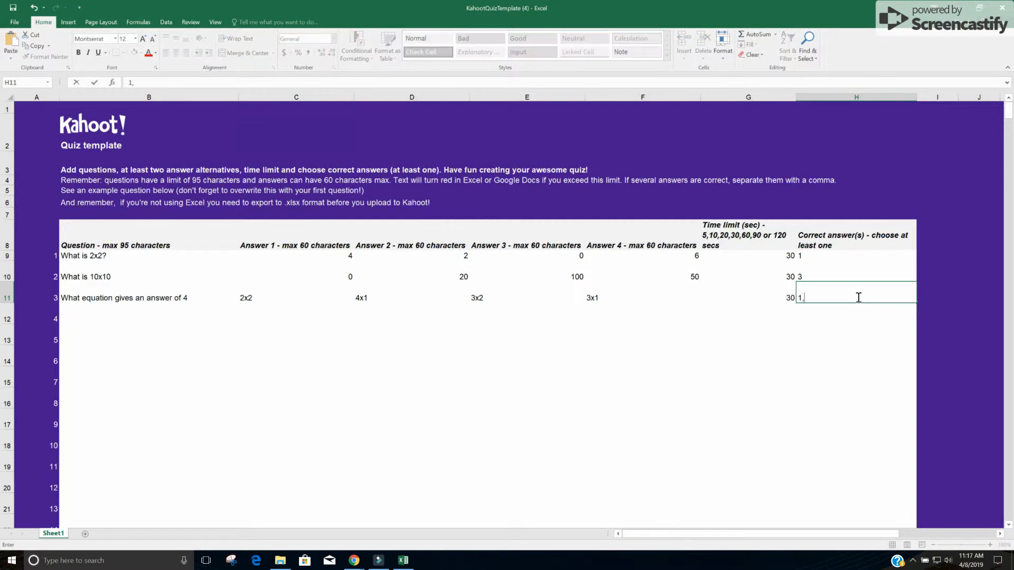
type(",2")
left_click(861, 332)
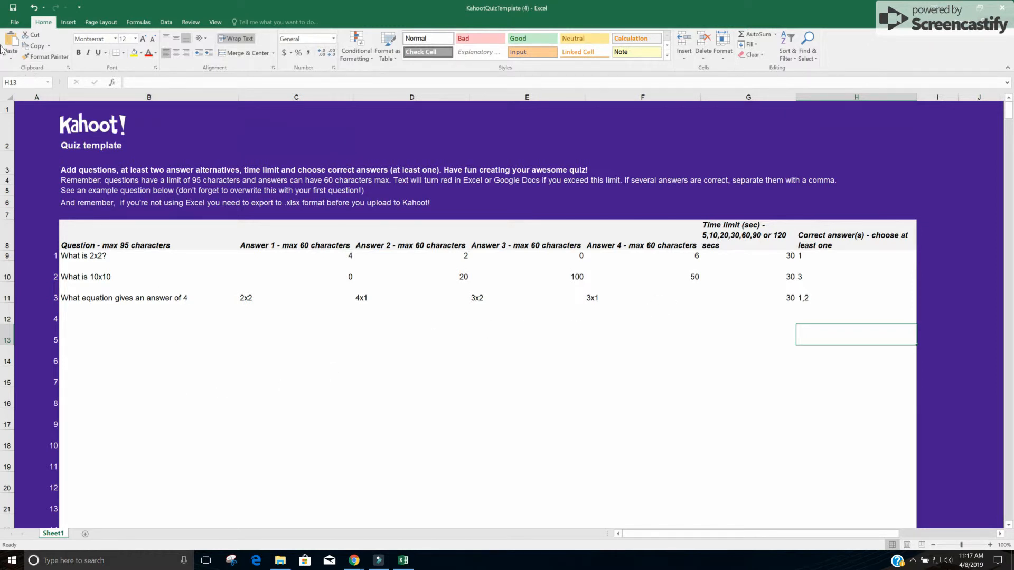
Step: Save the workbook to the Desktop as "Kahoot Demo Quiz" and close it
left_click(15, 23)
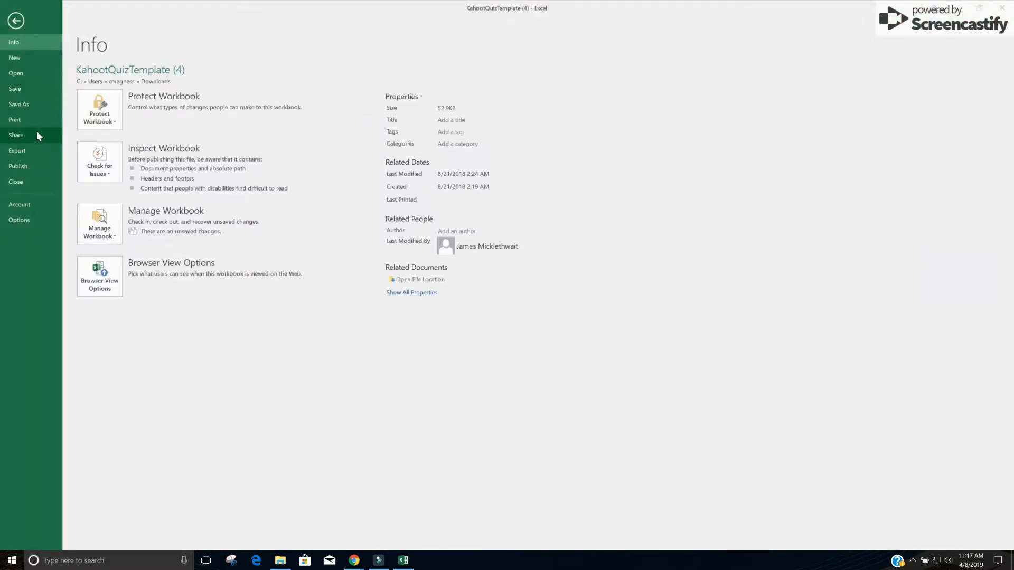
left_click(32, 110)
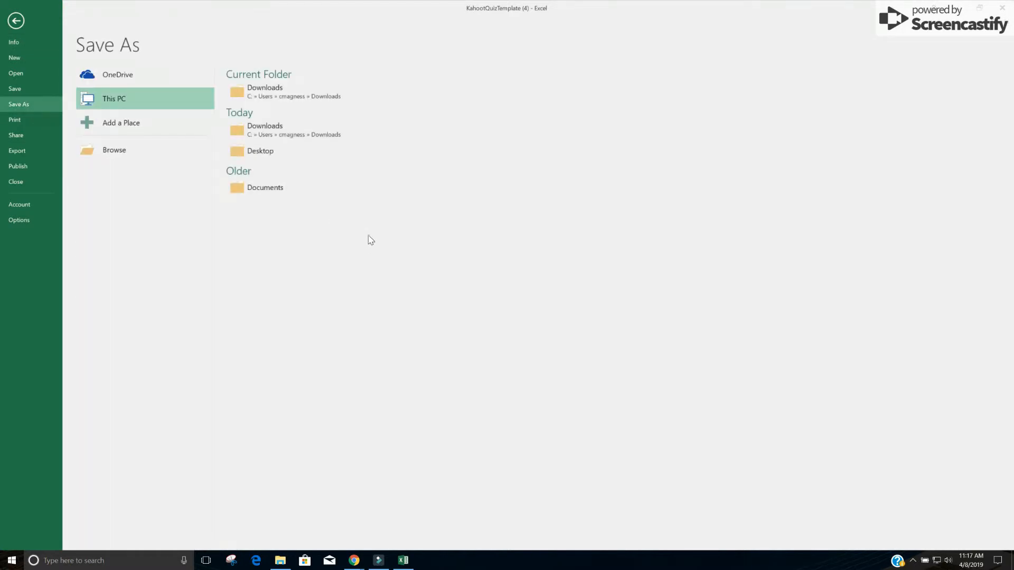
left_click(283, 157)
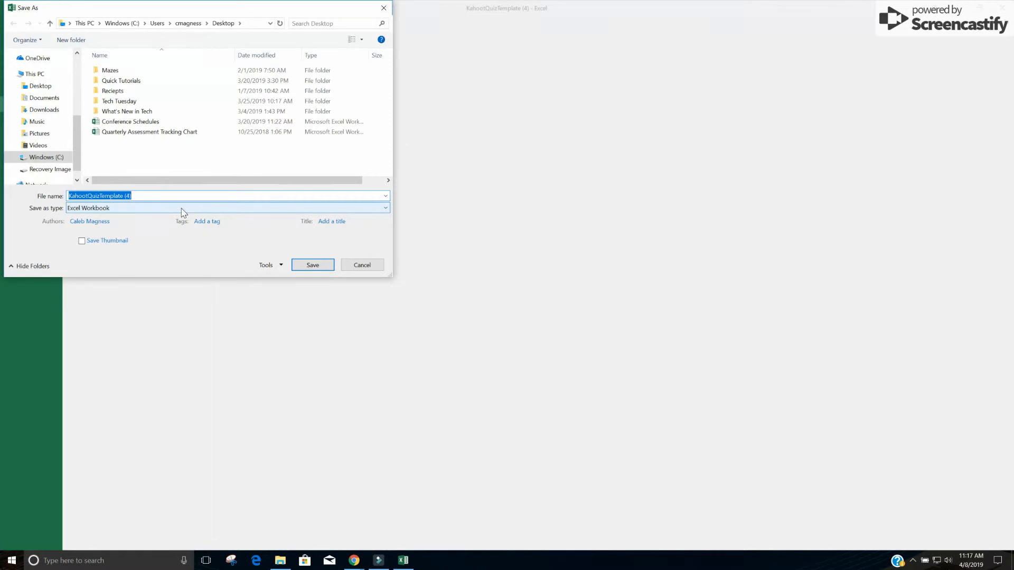
type("Kahoot Demo Quiz")
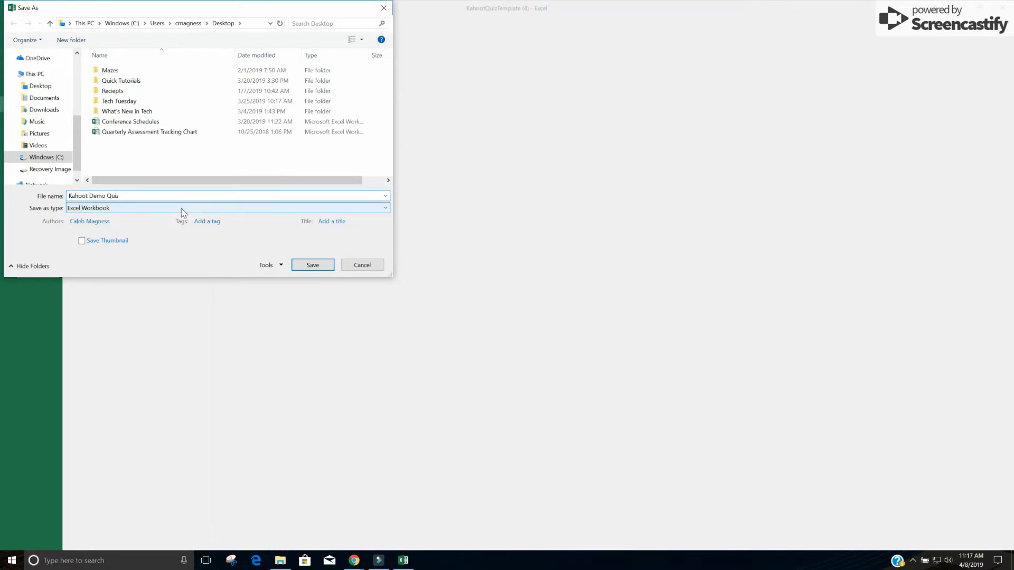
left_click(302, 266)
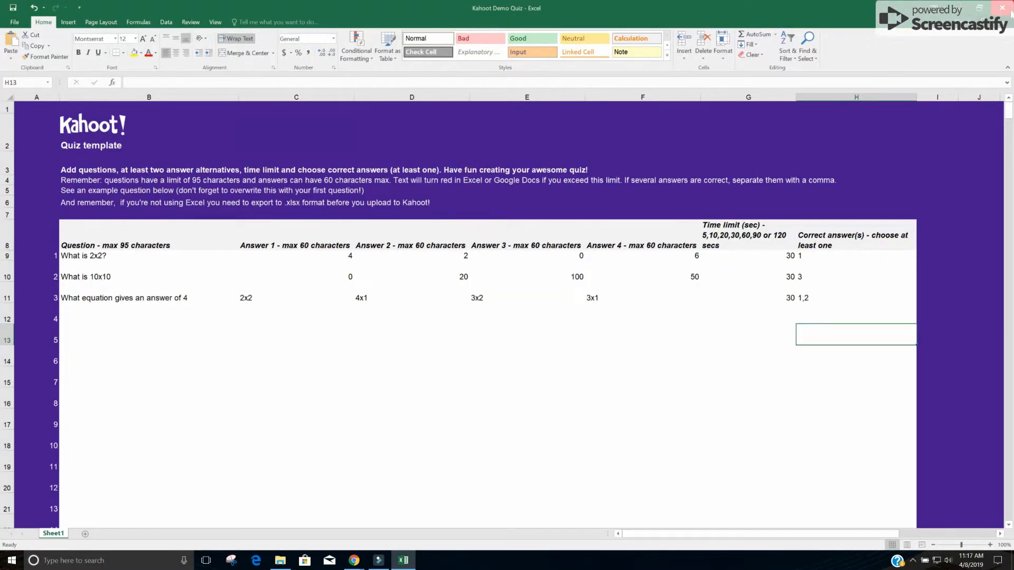
left_click(1002, 8)
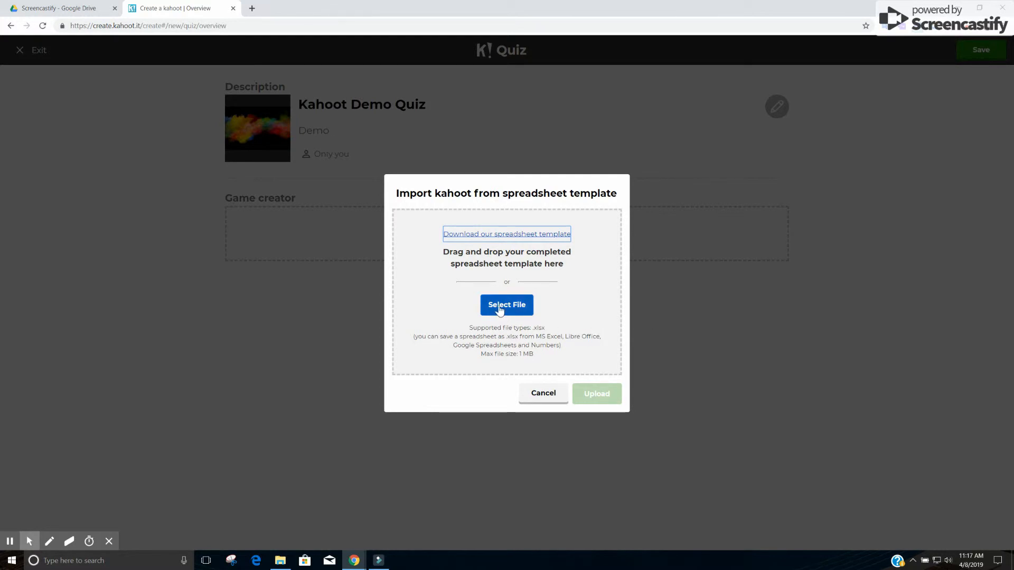
Step: Upload the Kahoot Demo Quiz spreadsheet from the Desktop in Kahoot and add its imported questions to the quiz
left_click(499, 311)
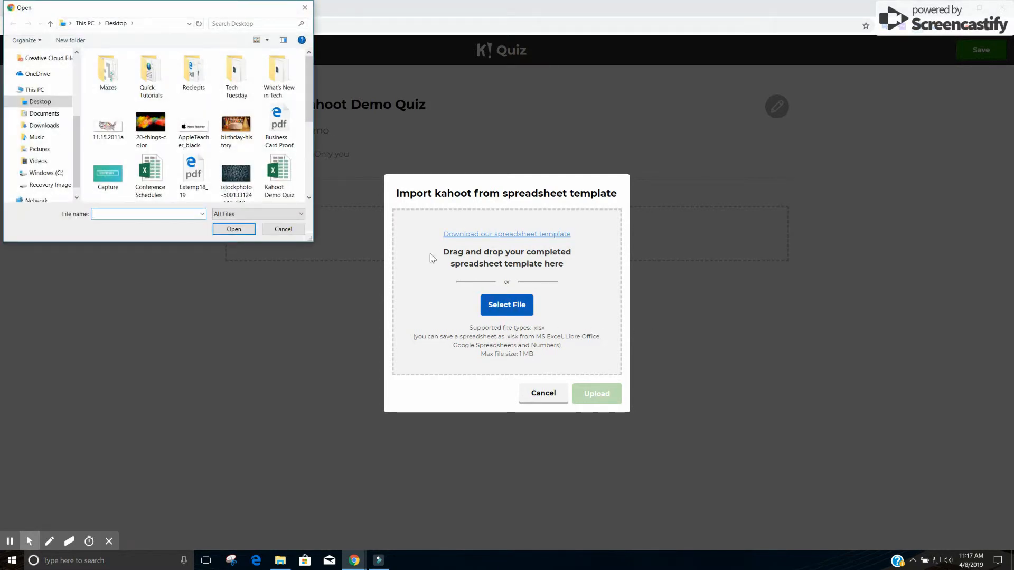
left_click(284, 183)
left_click(249, 230)
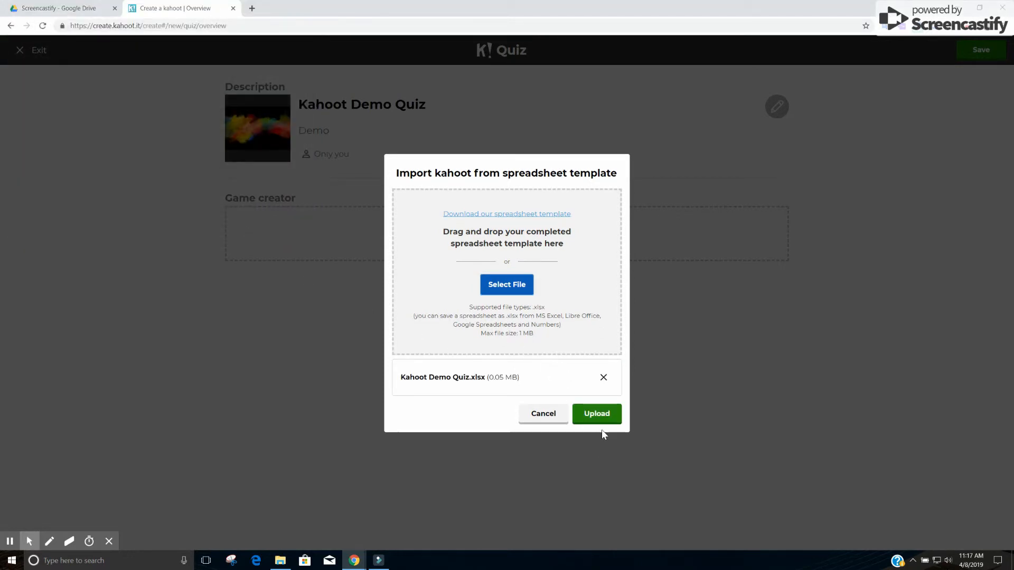
left_click(601, 416)
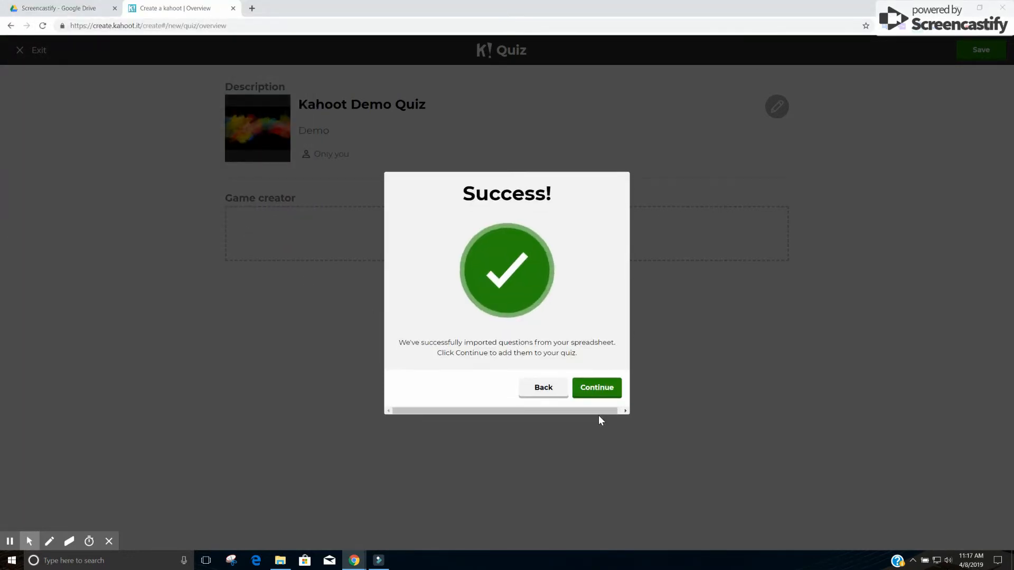
left_click(596, 394)
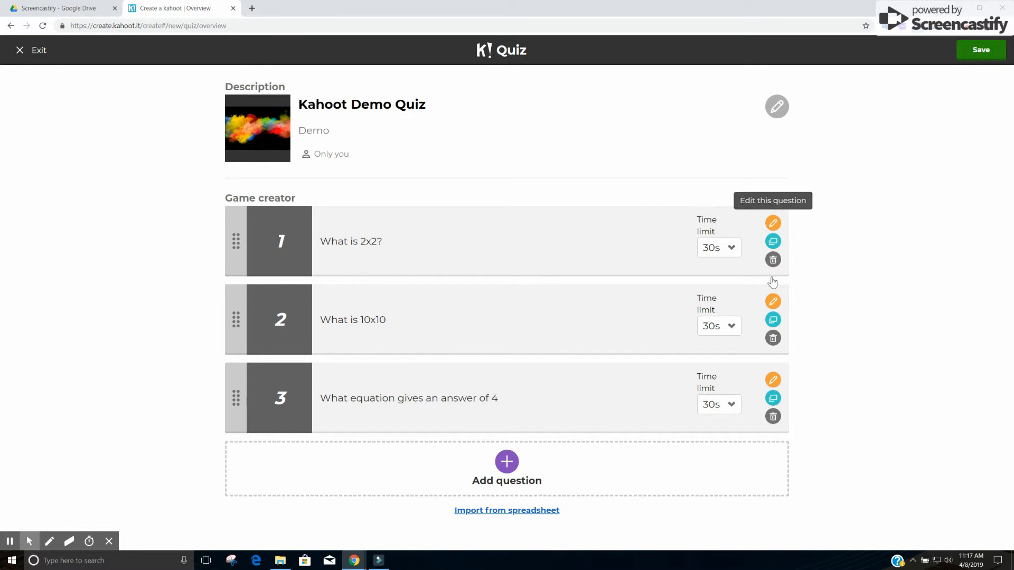
Step: Open the third question for editing and view the Getty Images library available for its media
left_click(773, 381)
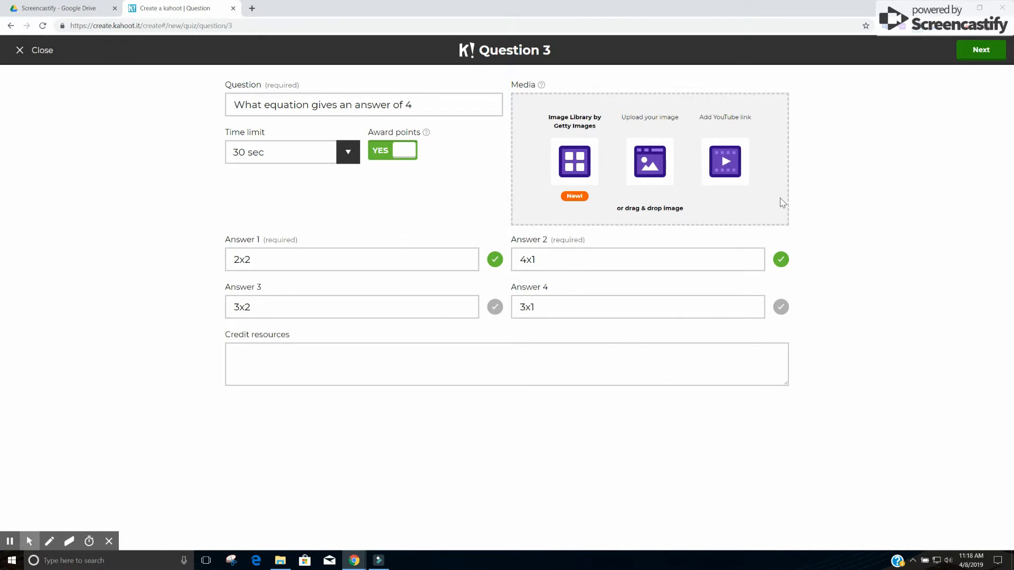
left_click(575, 170)
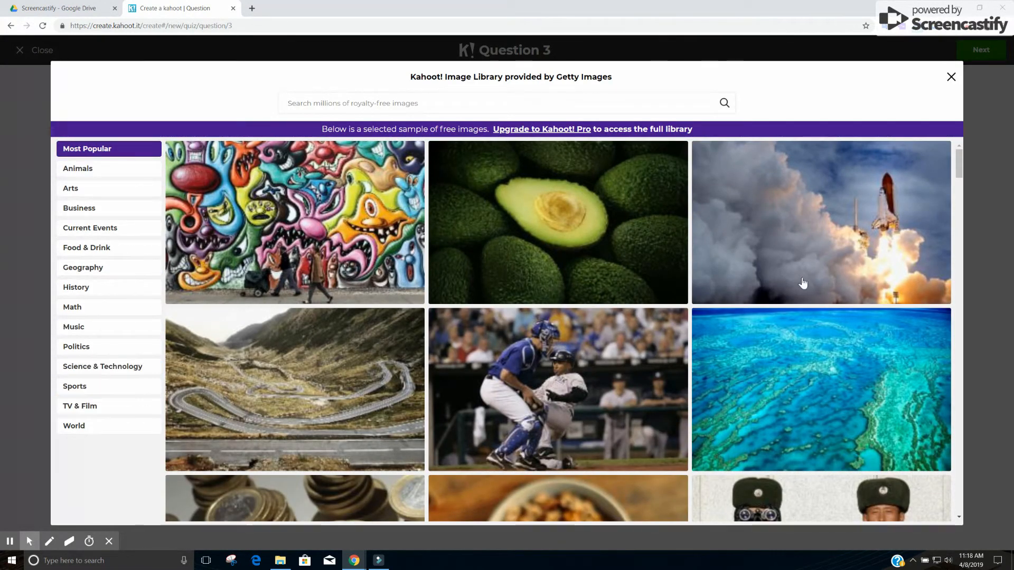
left_click(951, 77)
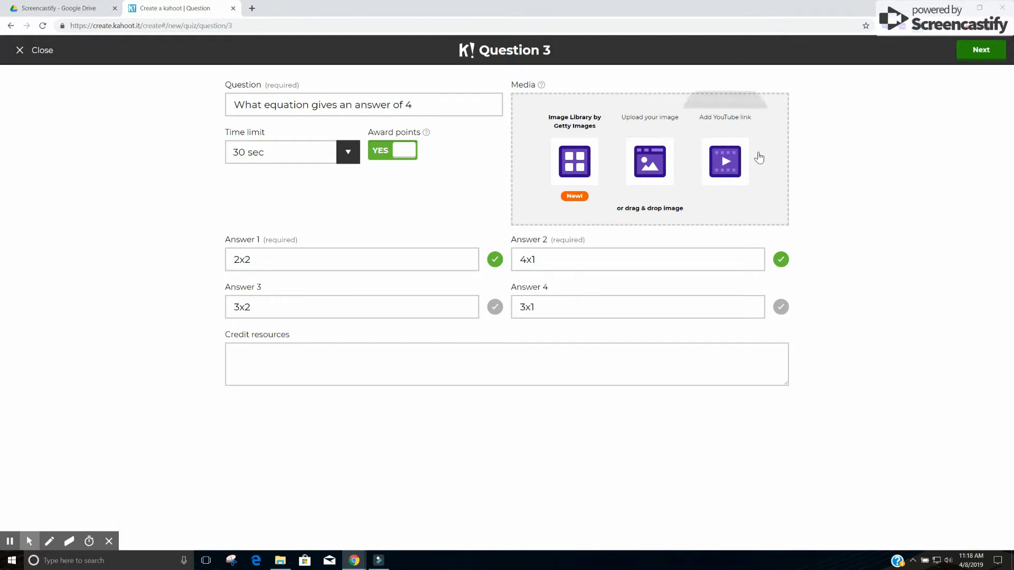
Step: View the YouTube video options for the third question's media and return to the quiz overview without adding a video
left_click(752, 151)
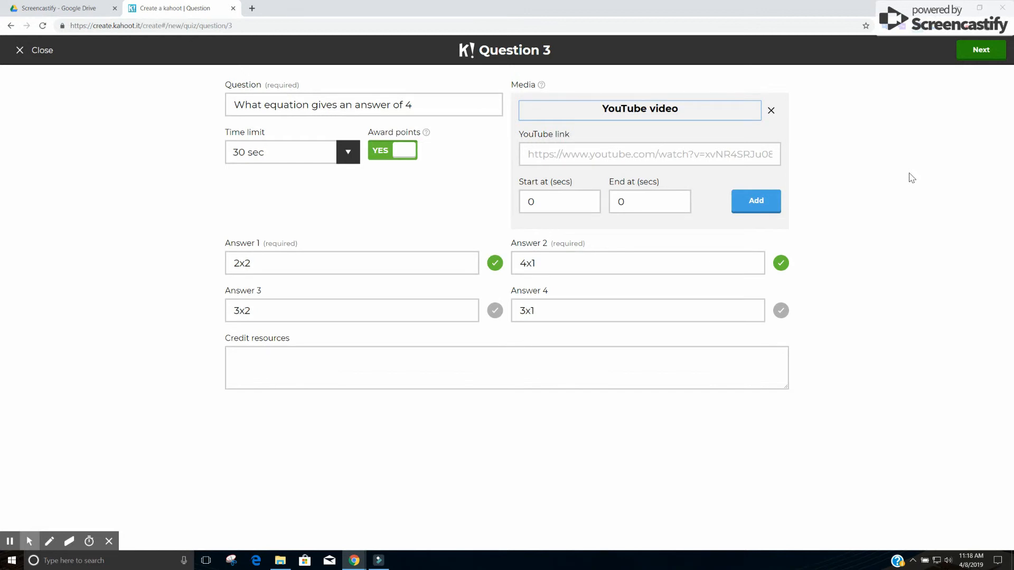
left_click(619, 154)
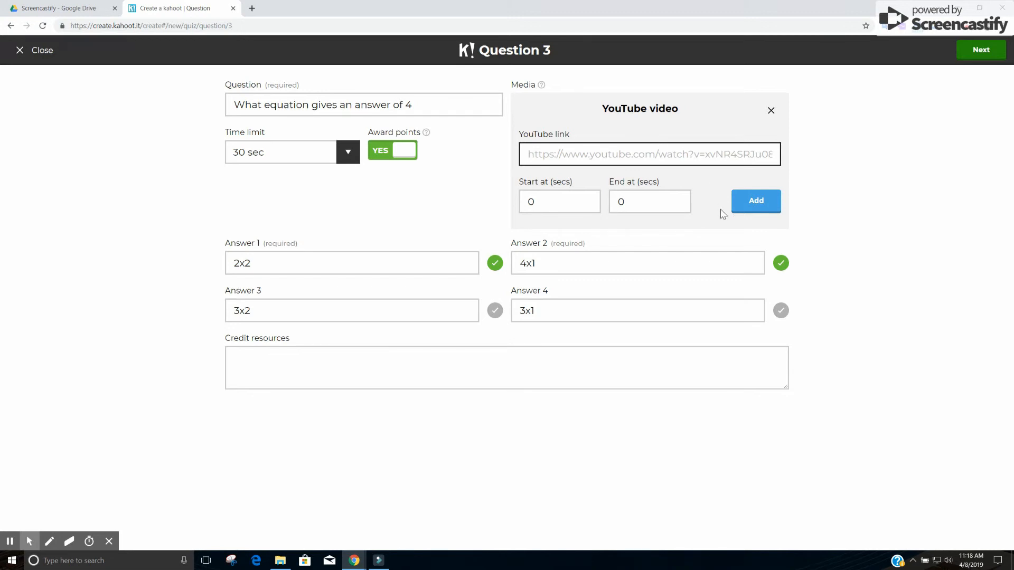
left_click(771, 110)
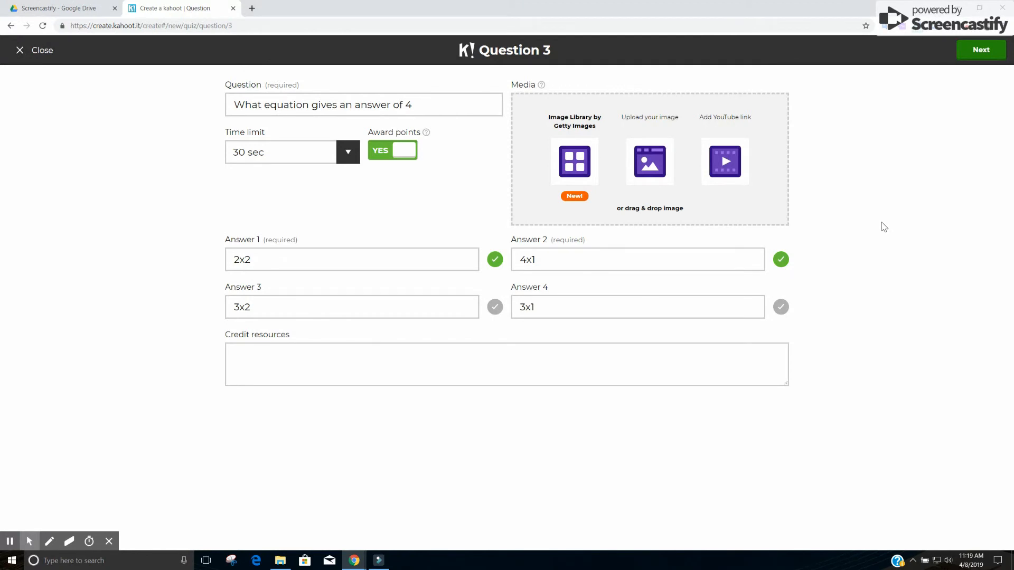
left_click(977, 50)
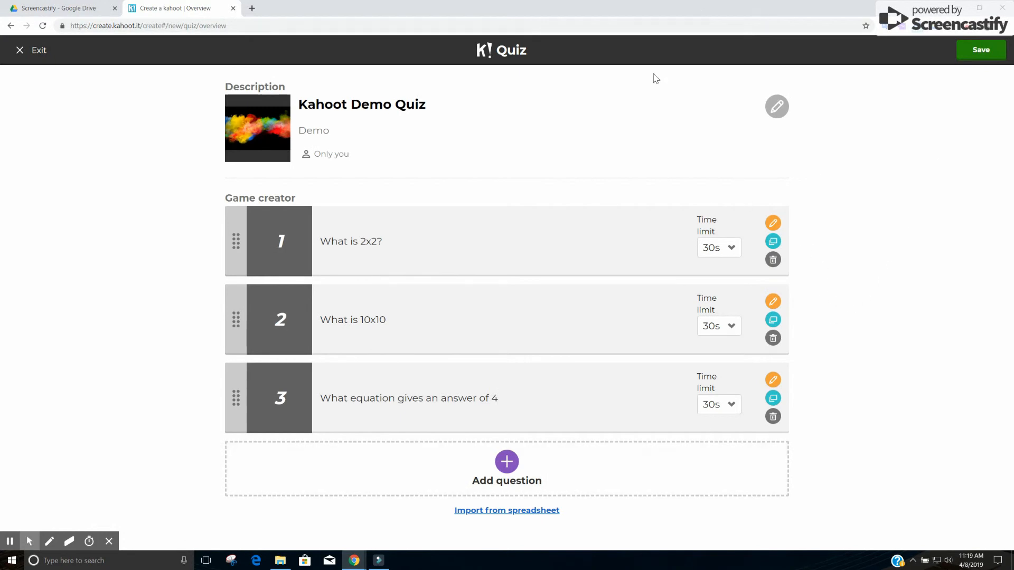
Step: Save the Kahoot Demo Quiz and finish creating it
left_click(981, 50)
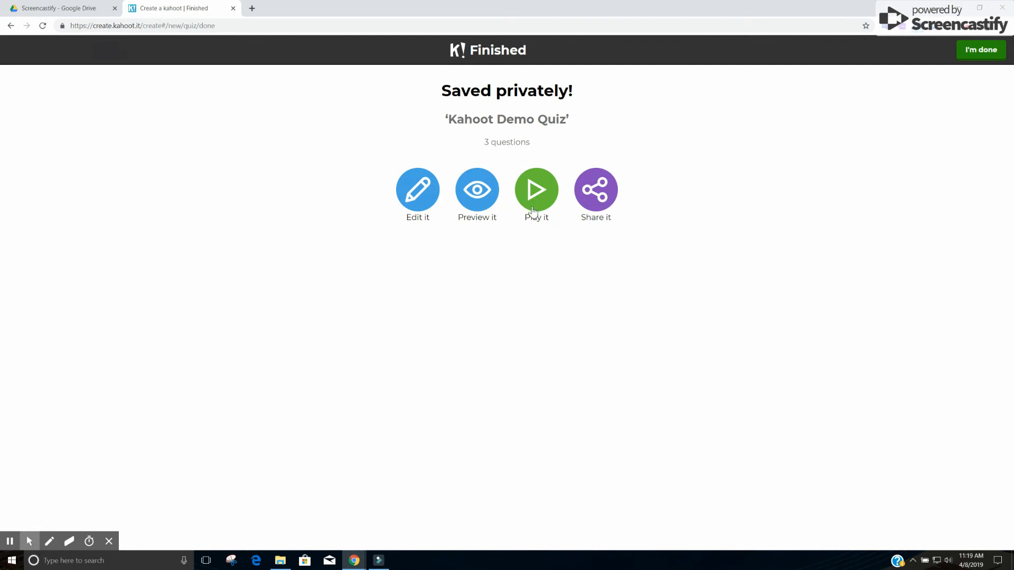
left_click(969, 59)
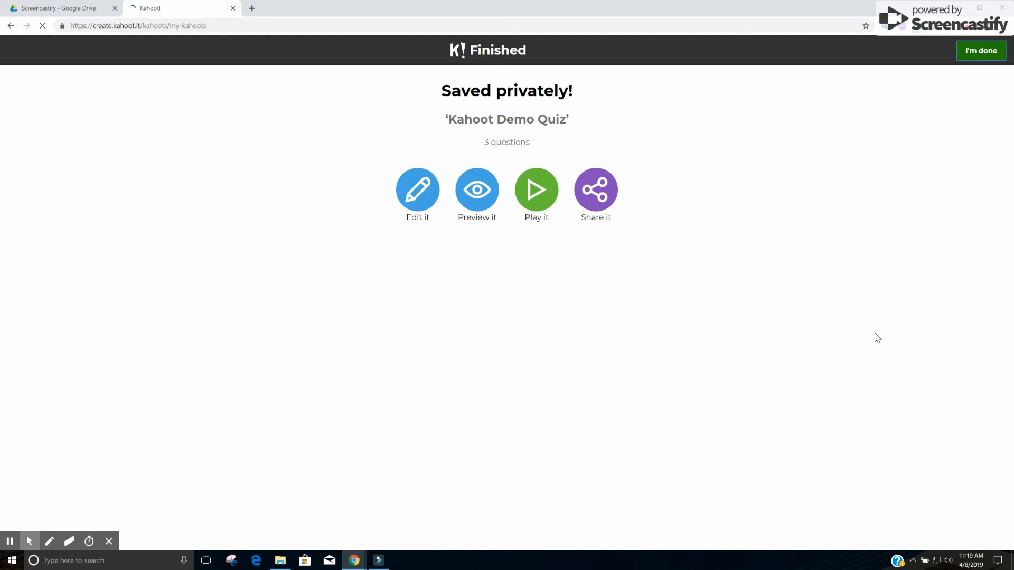